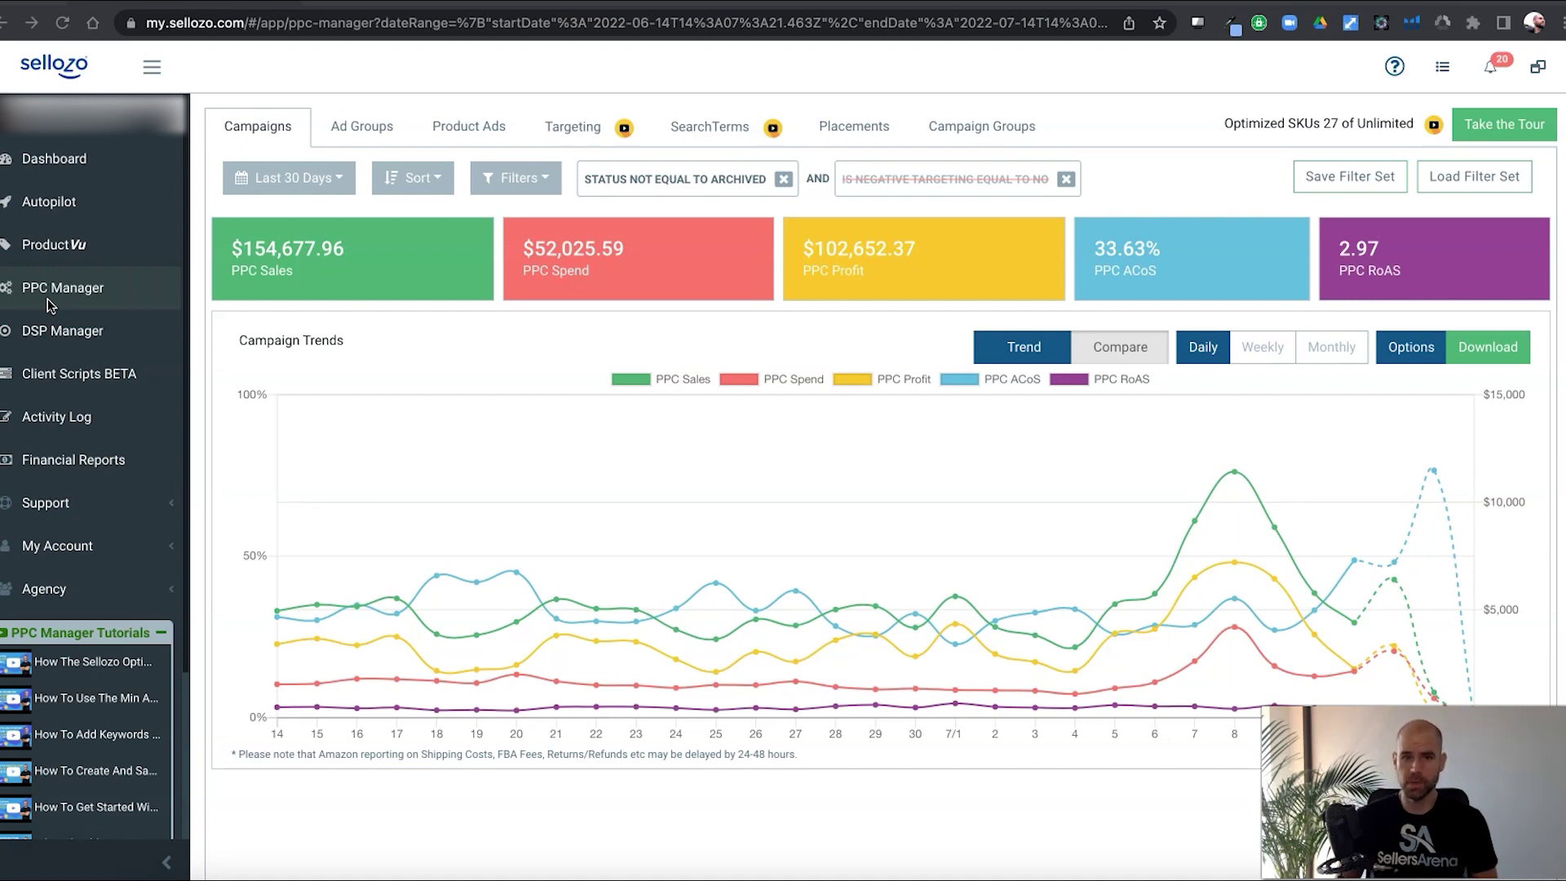
# Open Edit Campaign for the first campaign: budget 12000, Aggressive strategy, min bid 0.7, max bid 3.
pyautogui.click(57, 304)
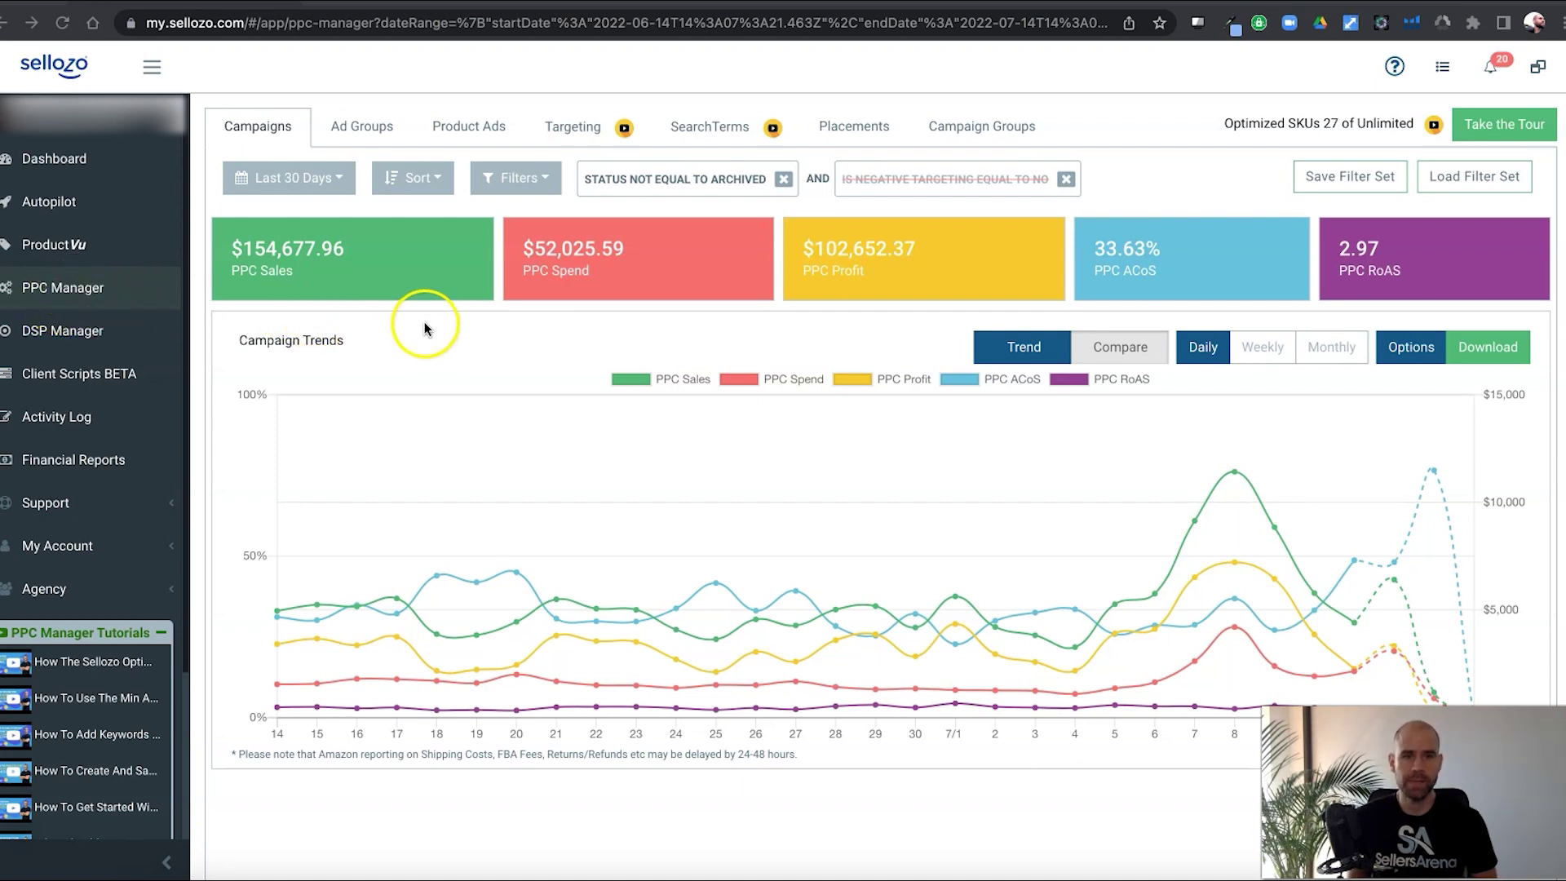
pyautogui.scroll(-7, 528, 394)
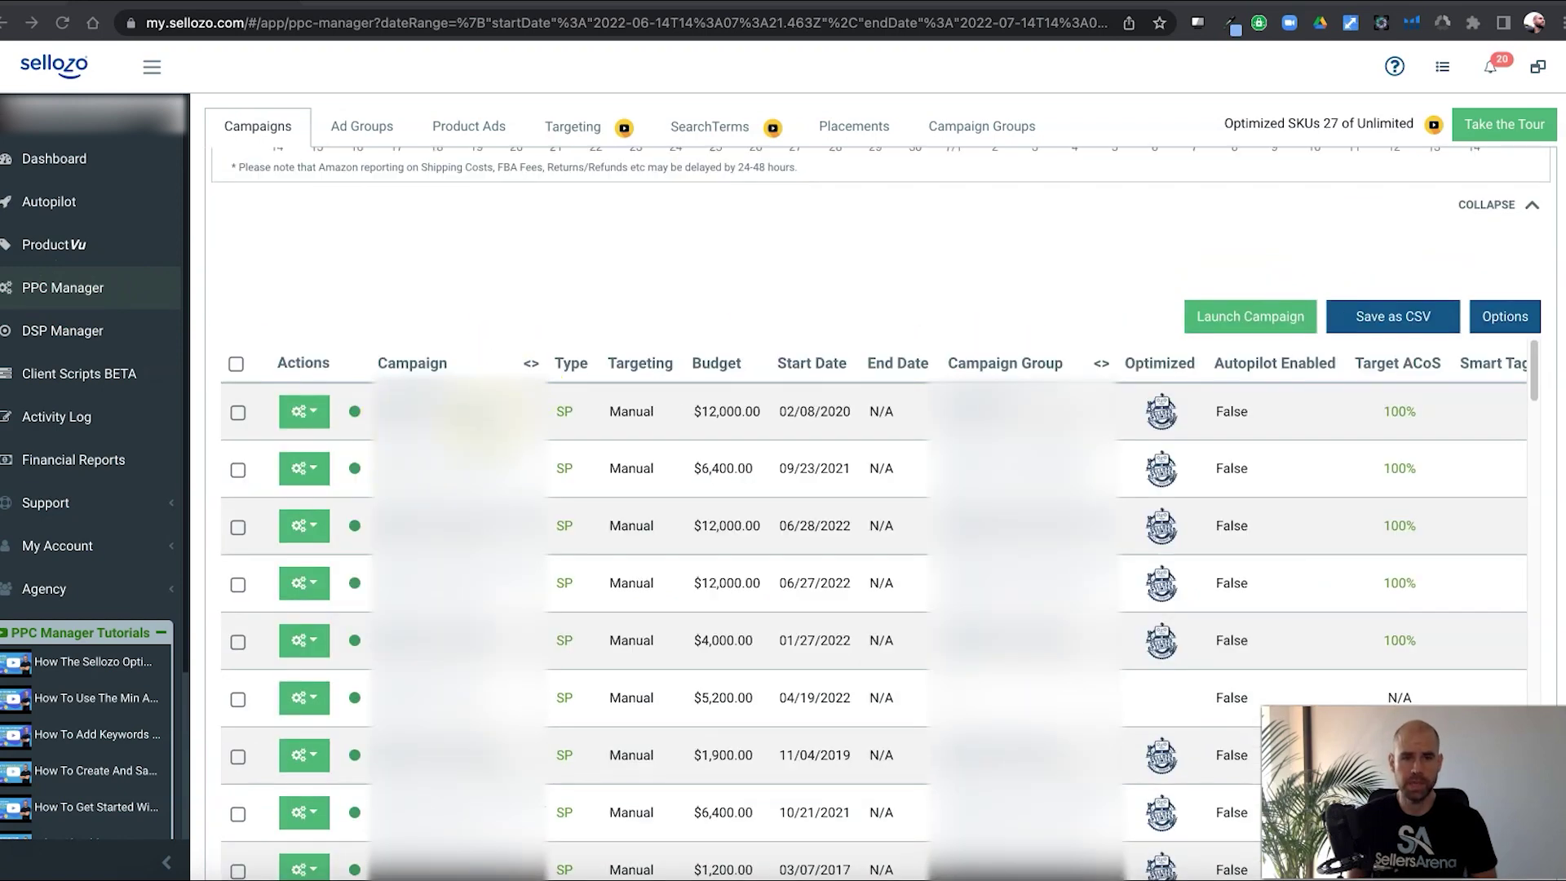
pyautogui.scroll(-1, 310, 412)
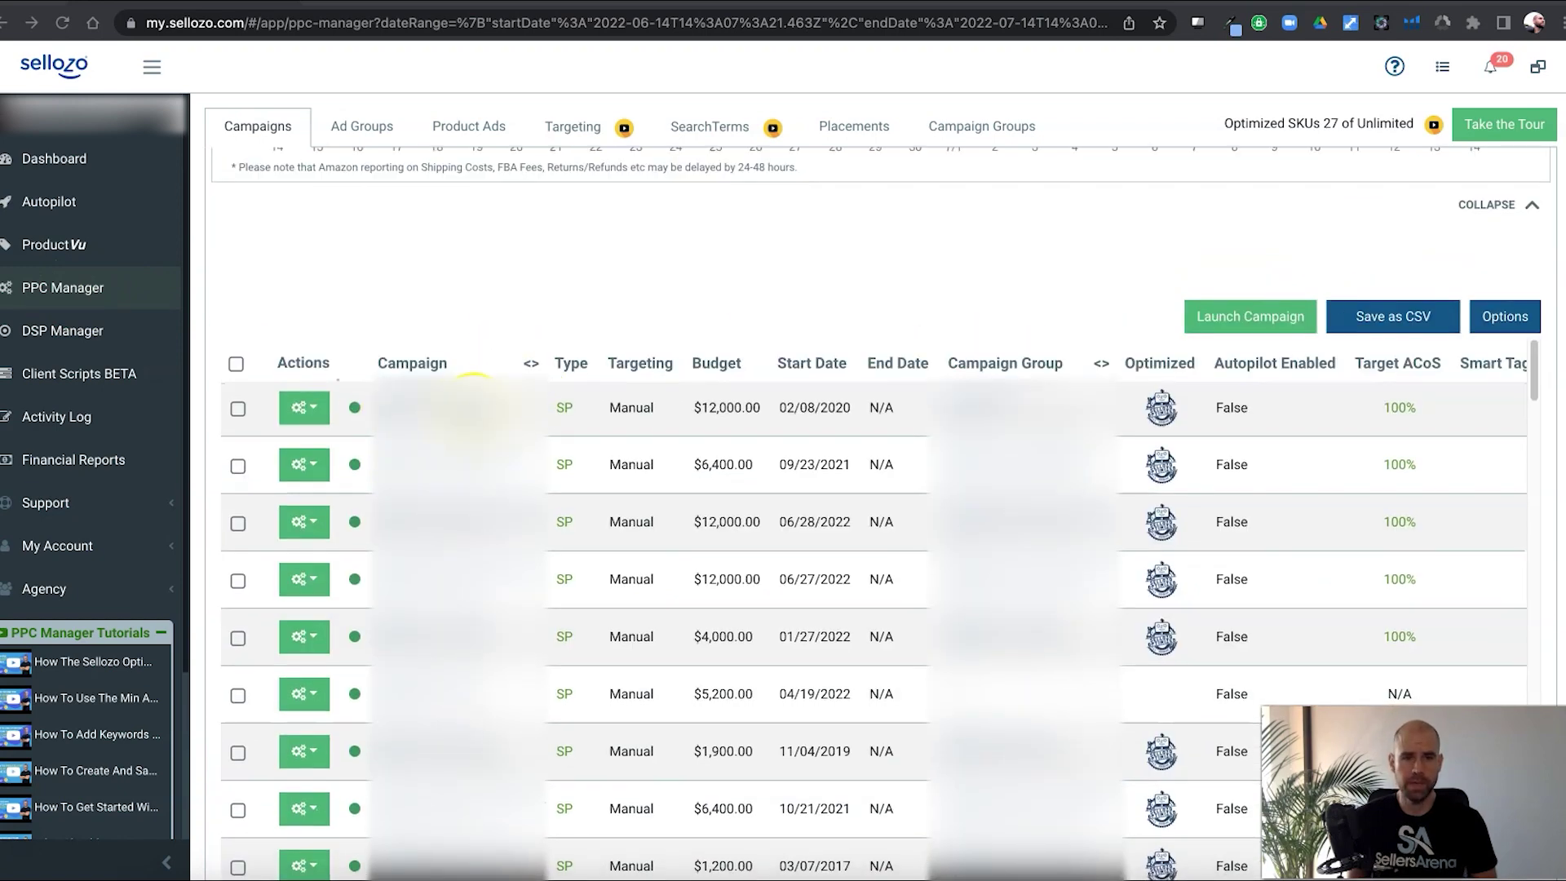
pyautogui.click(312, 412)
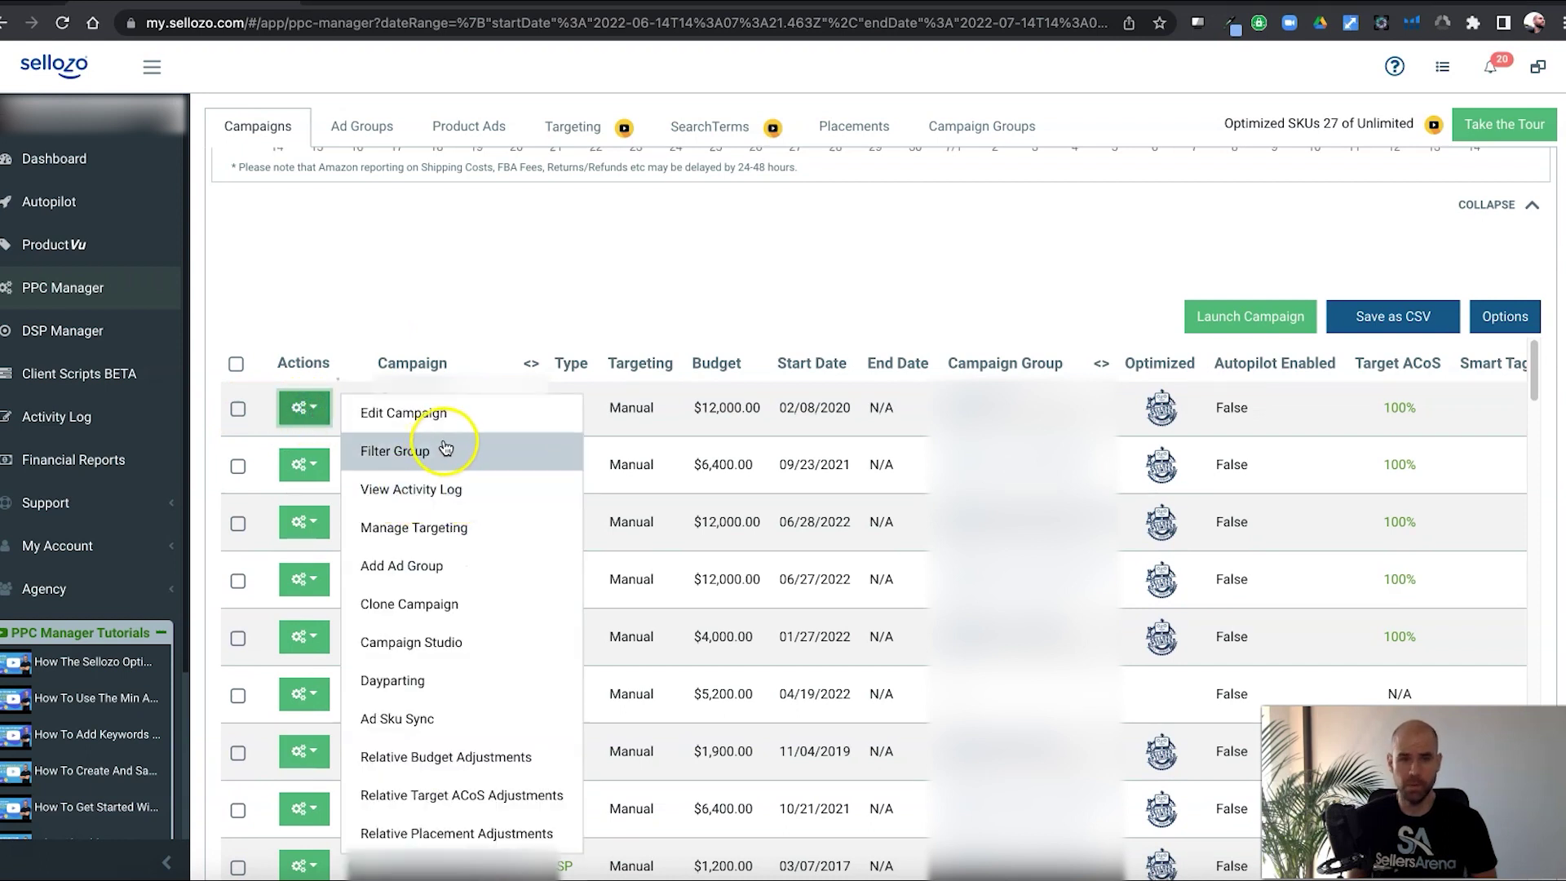
pyautogui.click(432, 412)
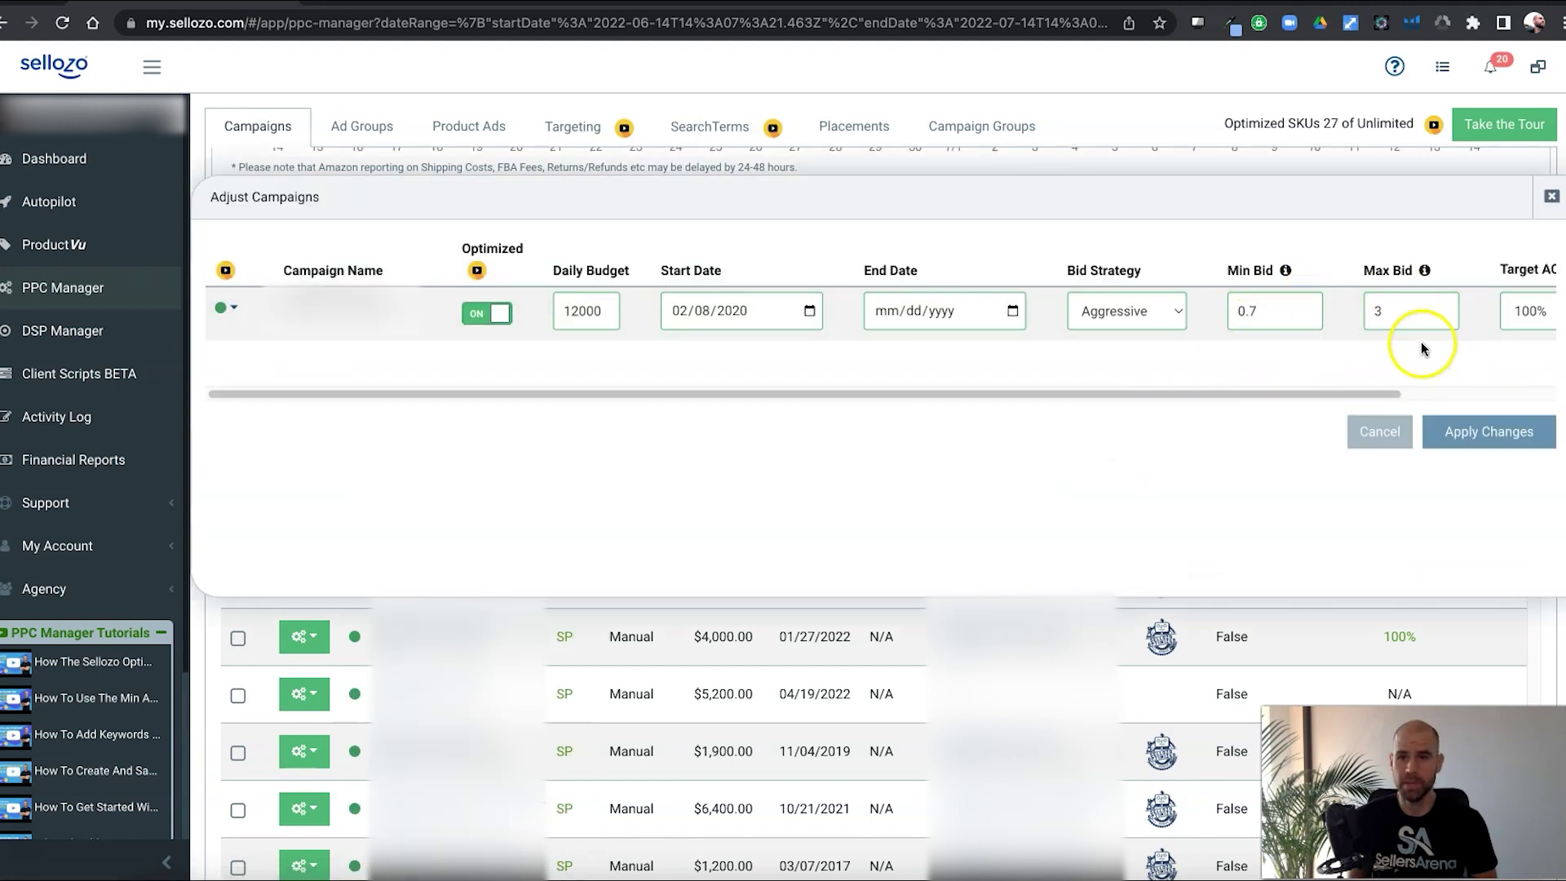
# Check the campaign's max bid of 3, then cancel the Adjust Campaigns dialog without saving.
pyautogui.click(1379, 313)
pyautogui.write('3')
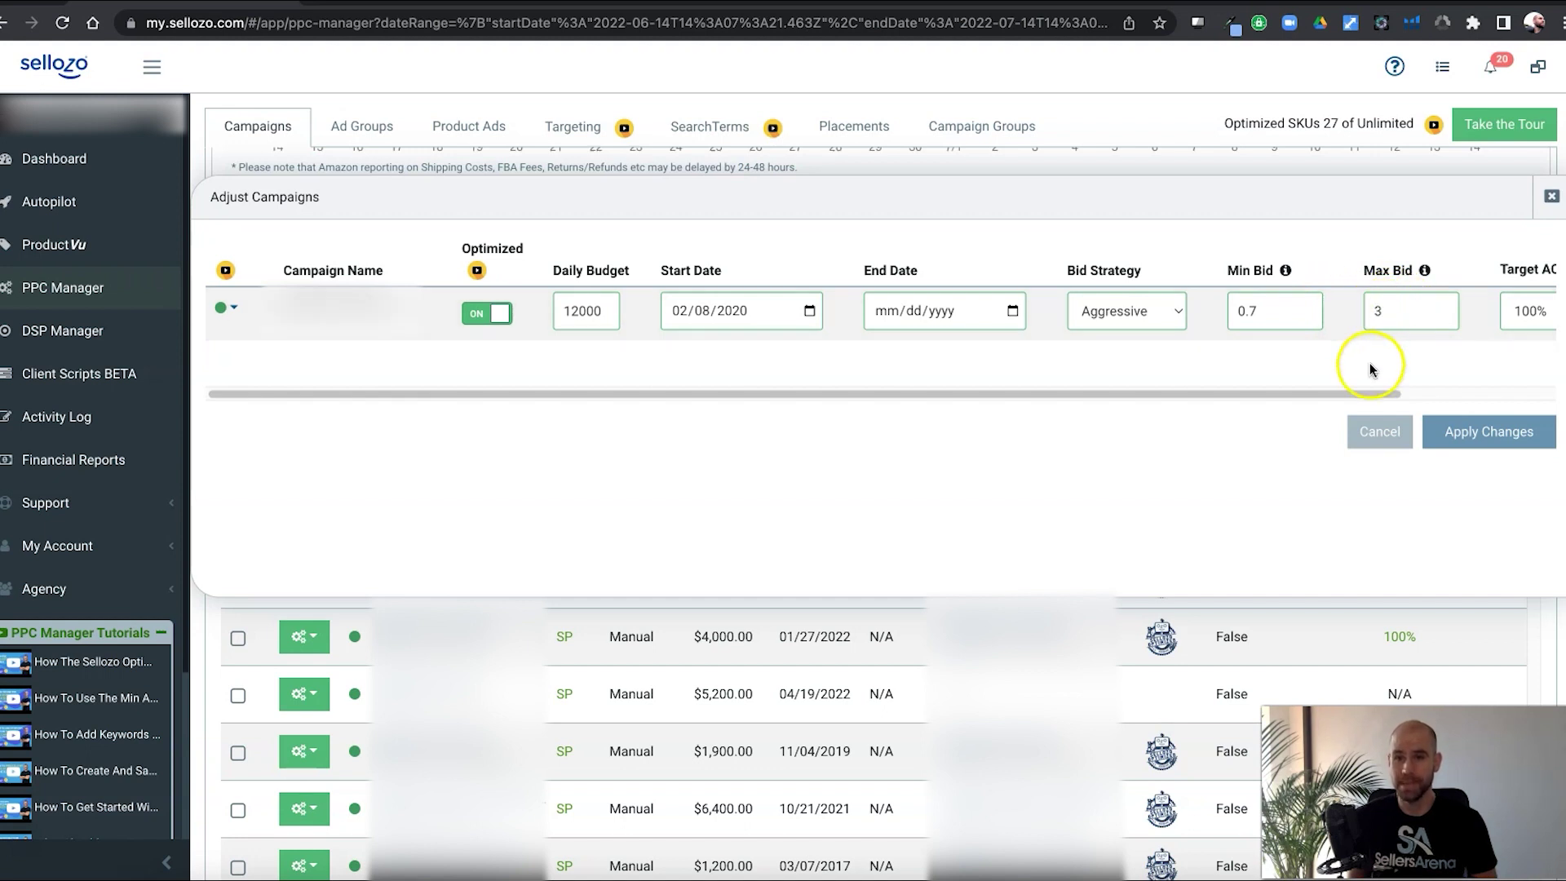
pyautogui.click(1377, 435)
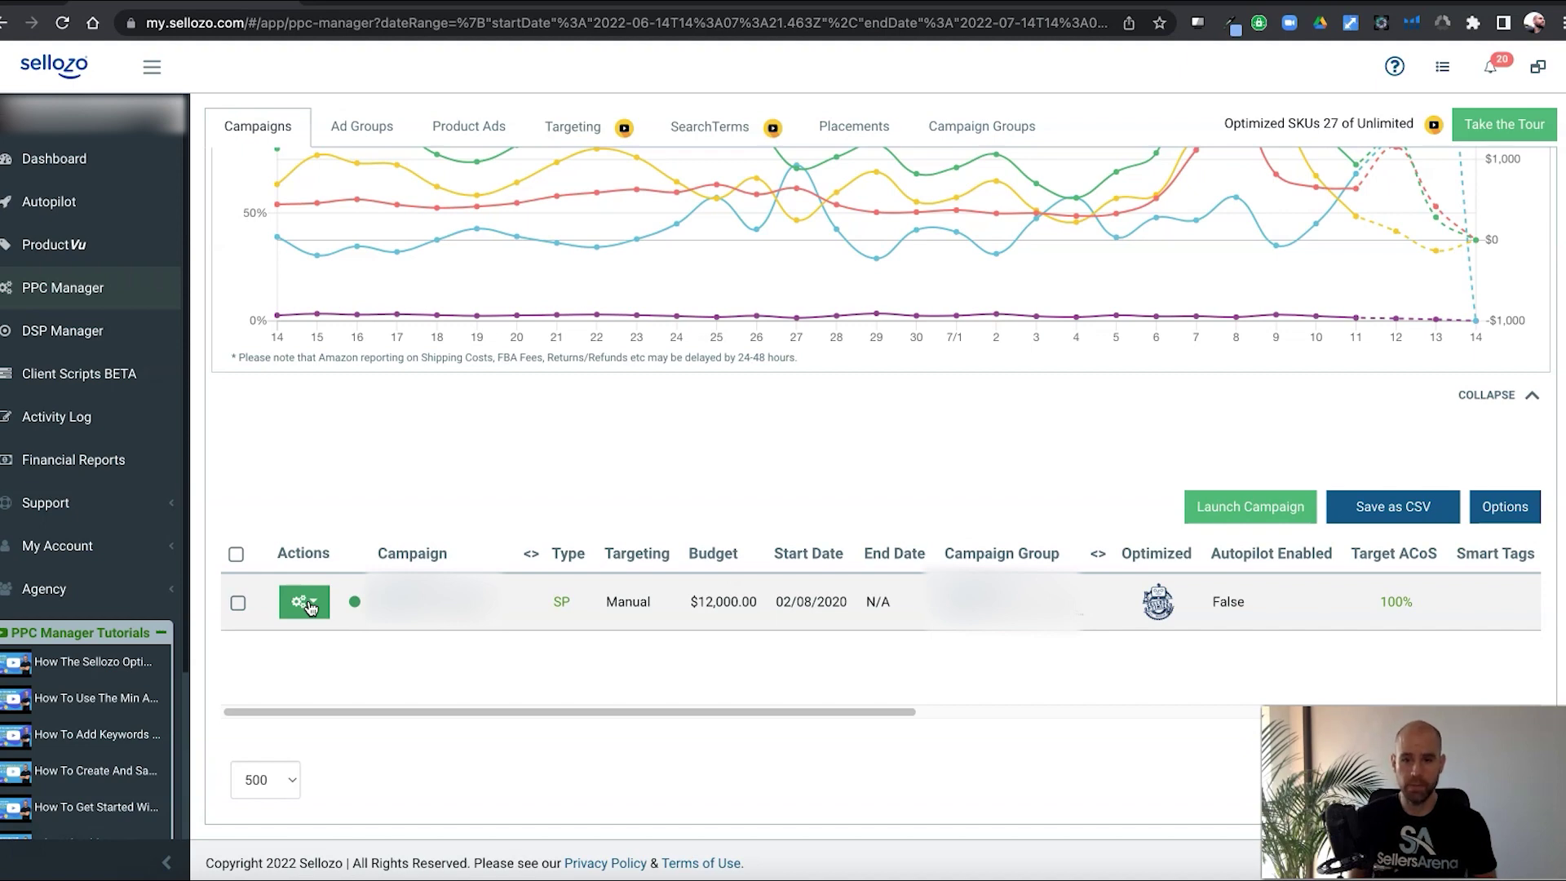
# Scroll up to the single manual SP campaign with its $12,000.00 budget and 100% Target ACoS.
pyautogui.scroll(1, 639, 479)
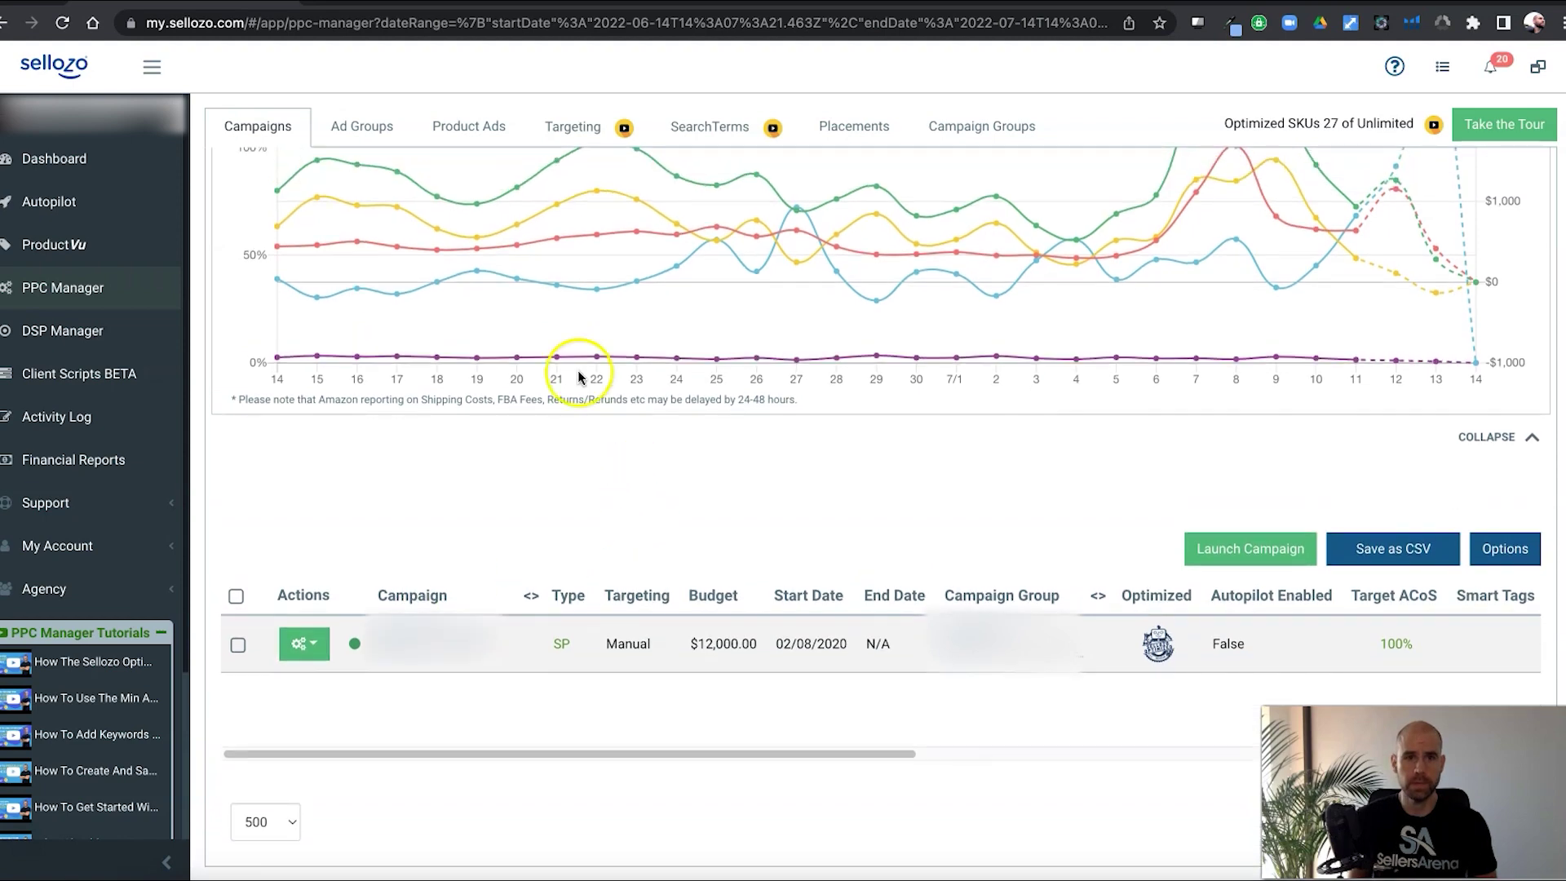
# Load the campaign's 519 exact-match keyword targets and browse their Bid, spend, sales and ACoS columns.
pyautogui.click(569, 131)
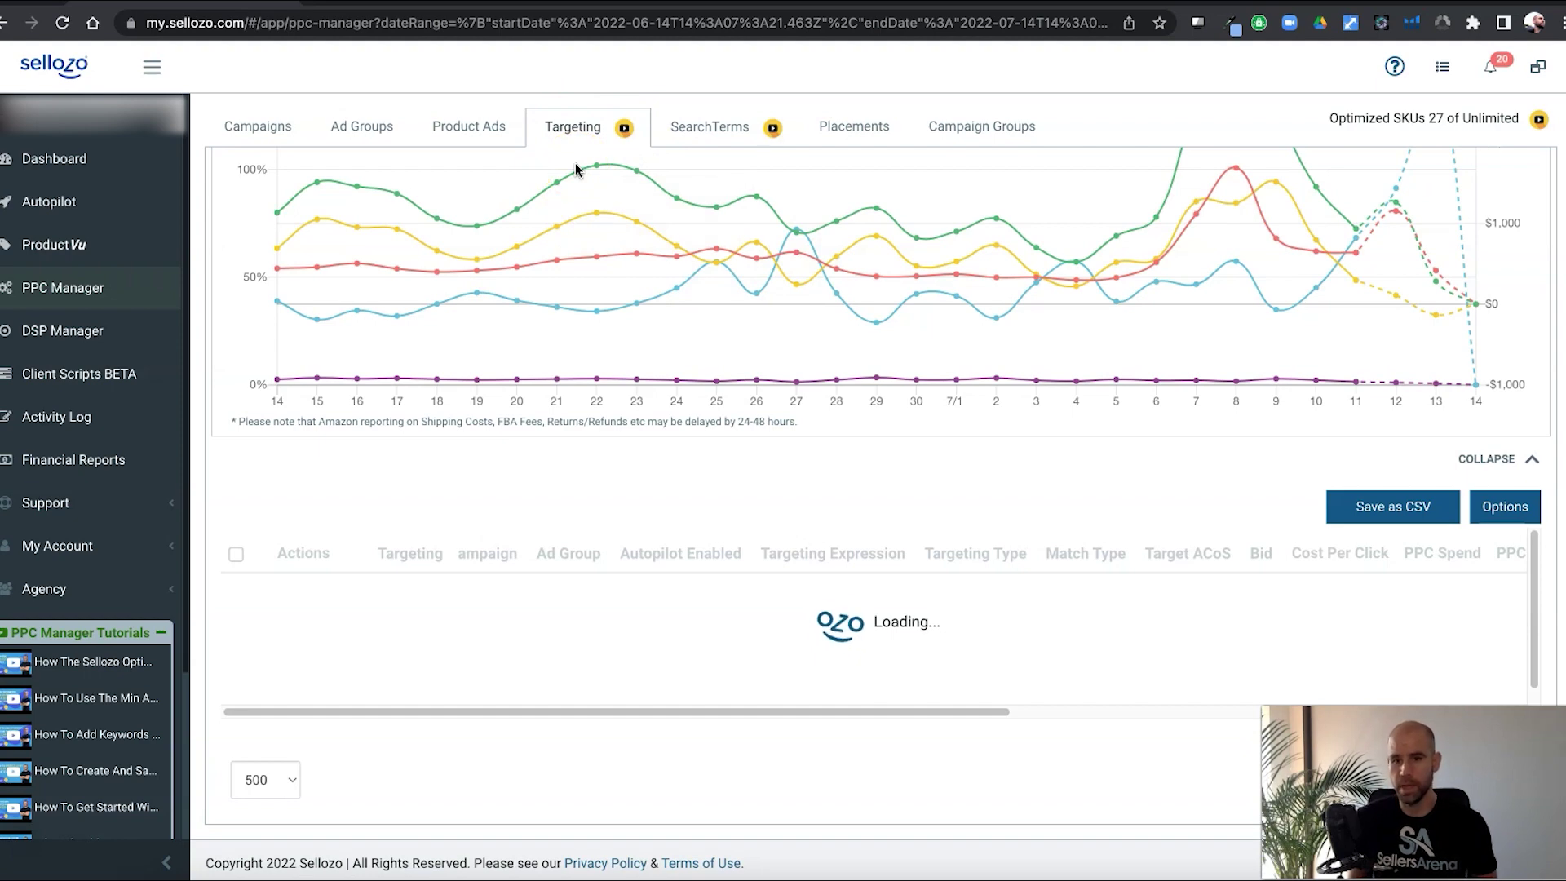
pyautogui.click(584, 139)
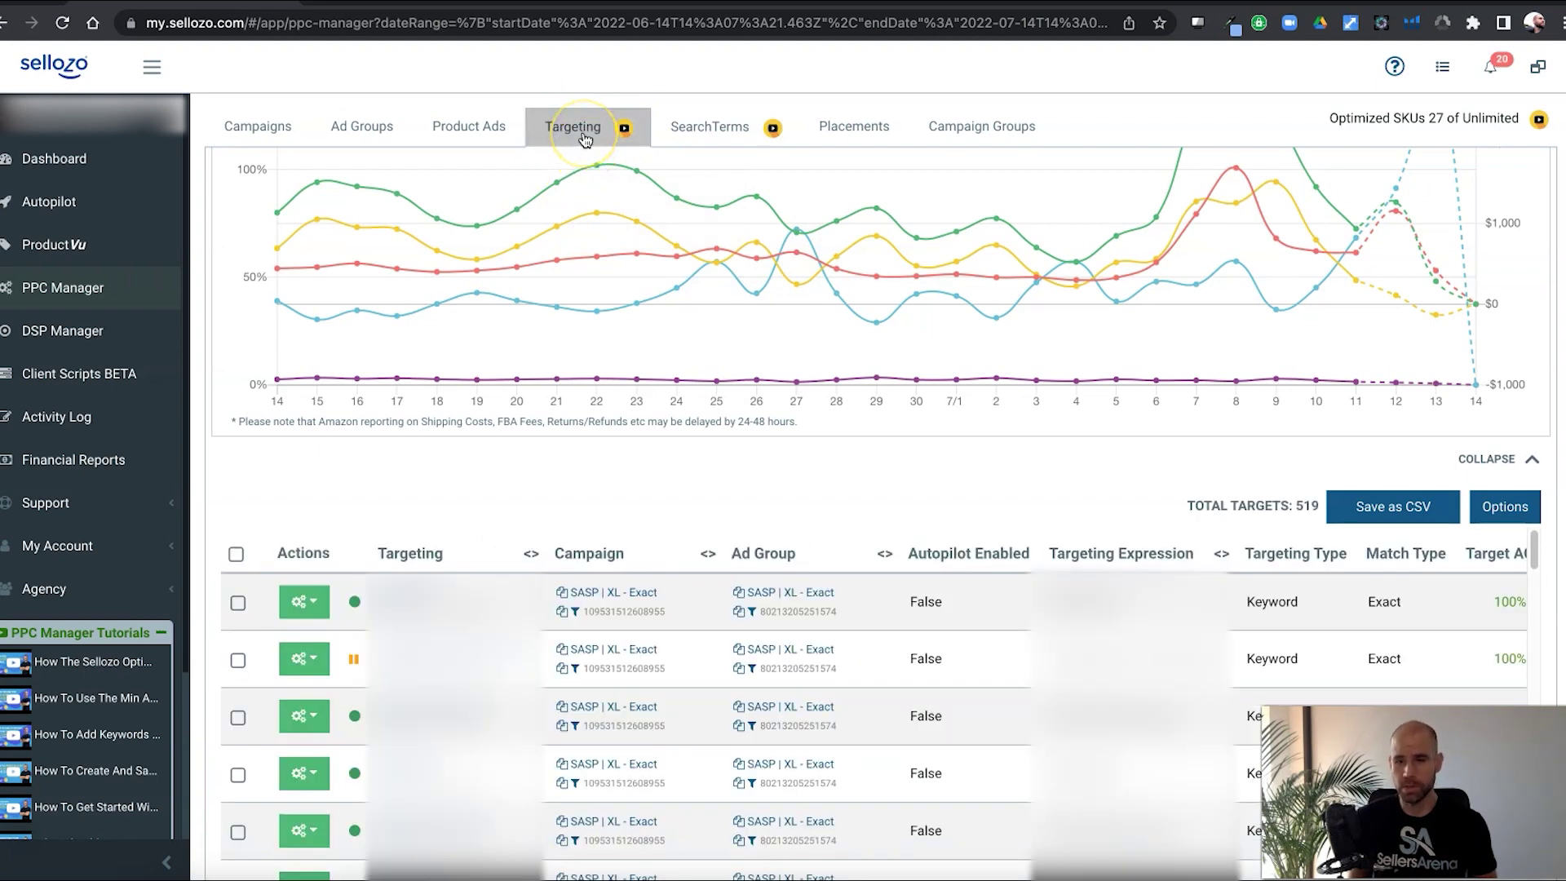
pyautogui.scroll(-1, 595, 238)
pyautogui.scroll(-3, 613, 258)
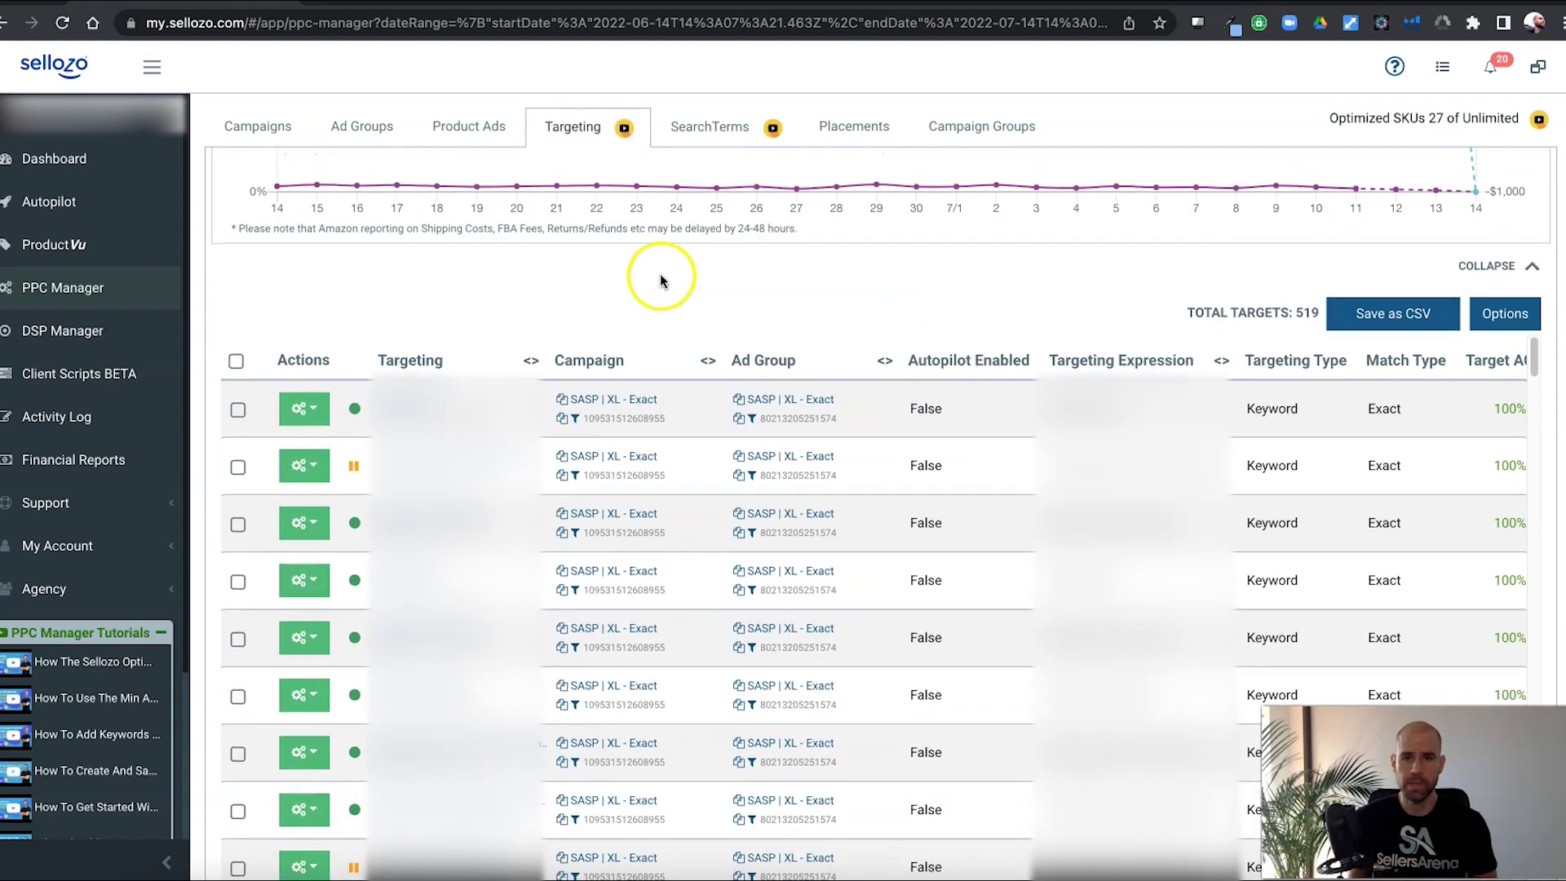
pyautogui.scroll(-1, 690, 261)
pyautogui.scroll(-1, 836, 266)
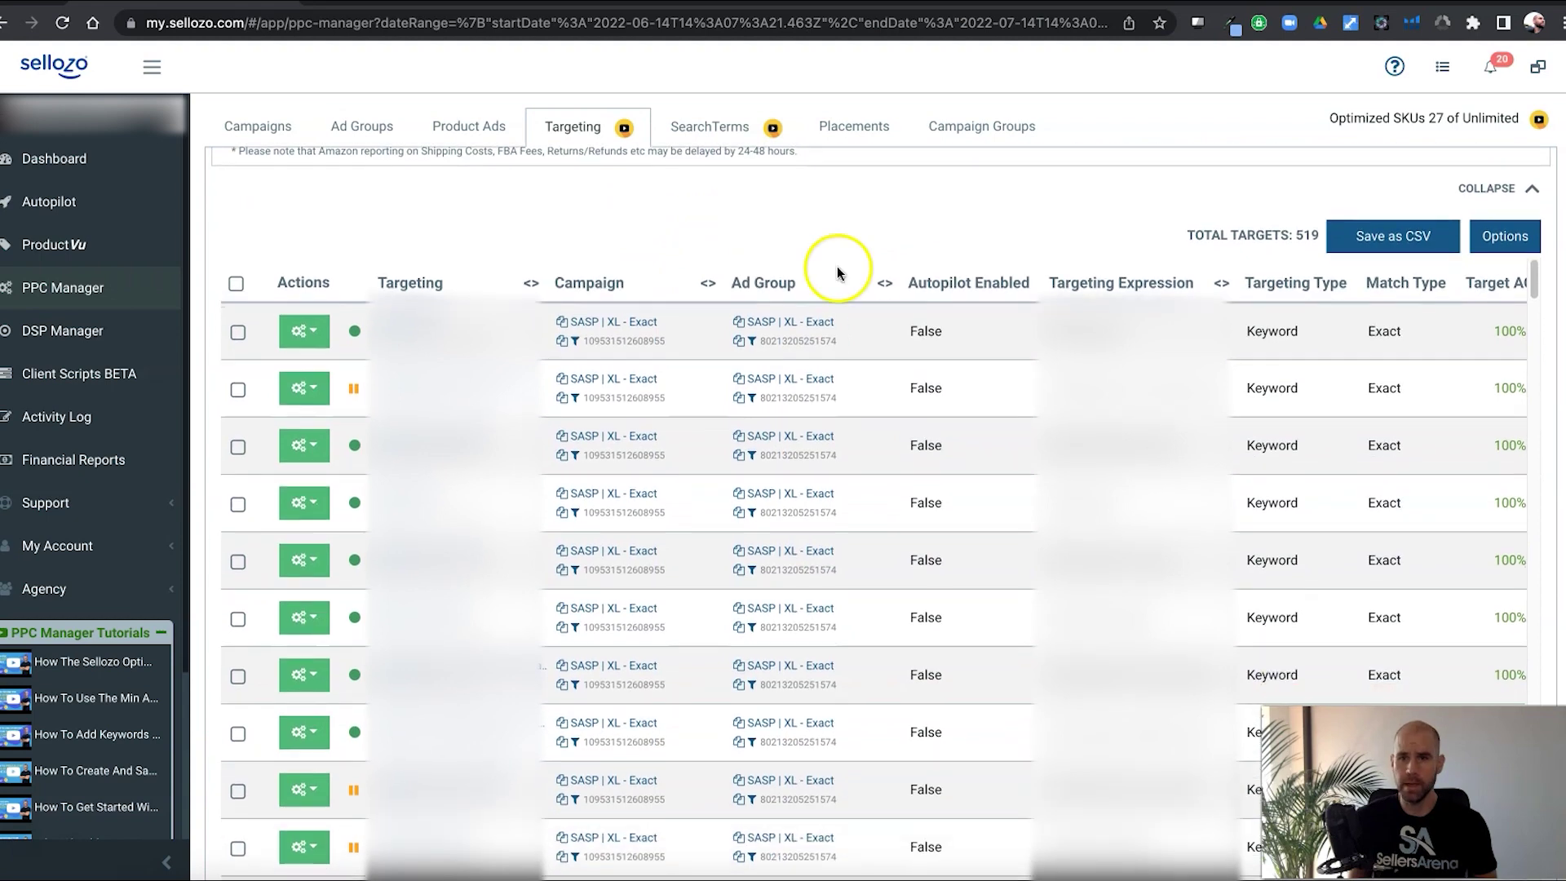
pyautogui.hscroll(10, 1087, 559)
pyautogui.scroll(2, 1104, 531)
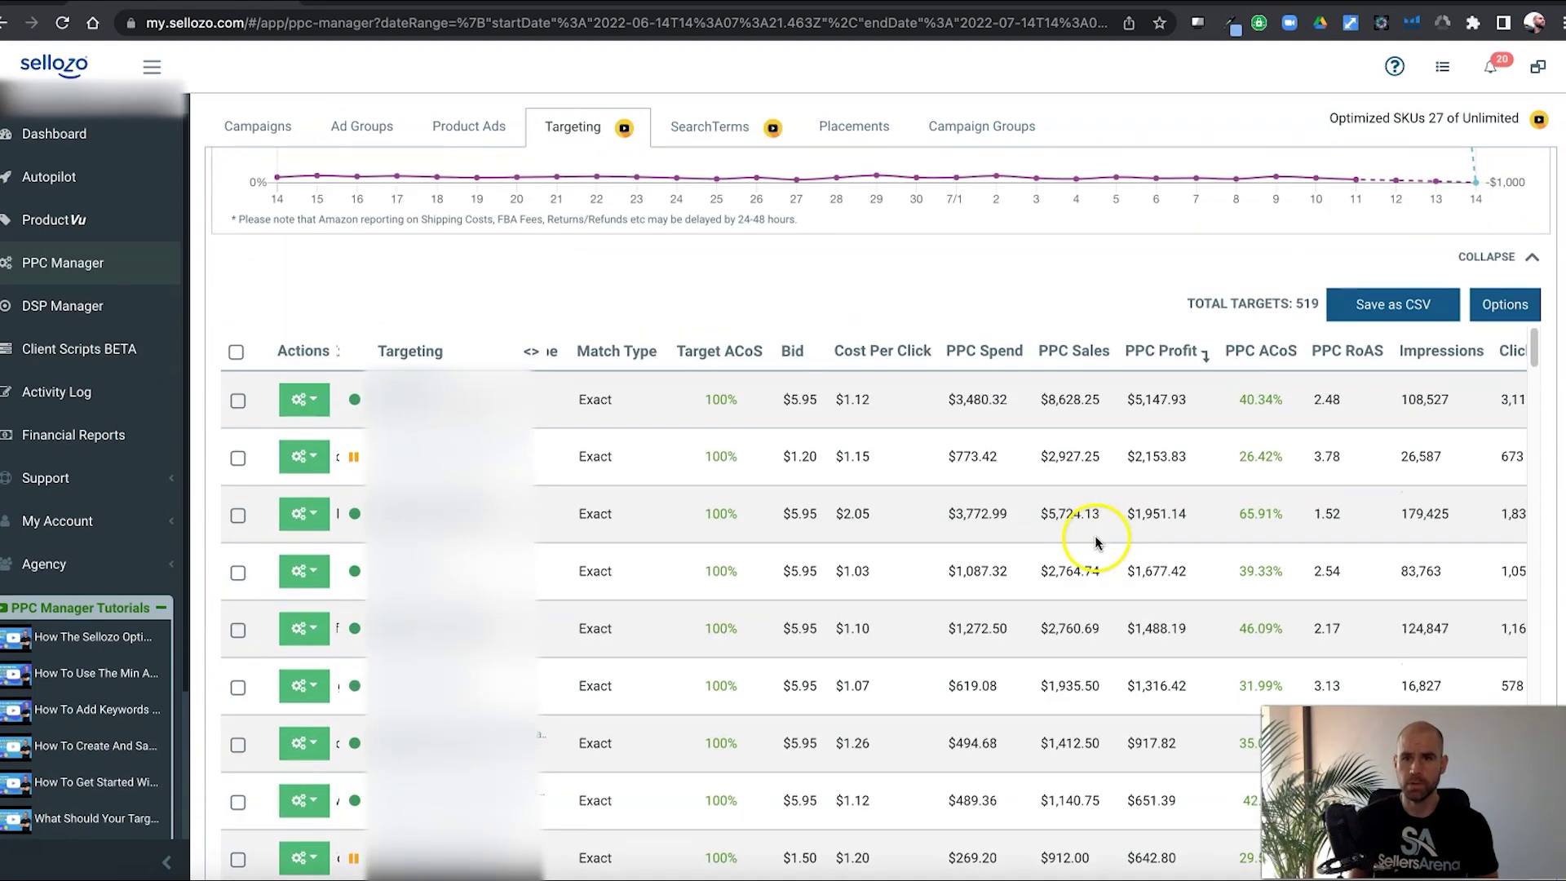
pyautogui.scroll(-1, 1095, 542)
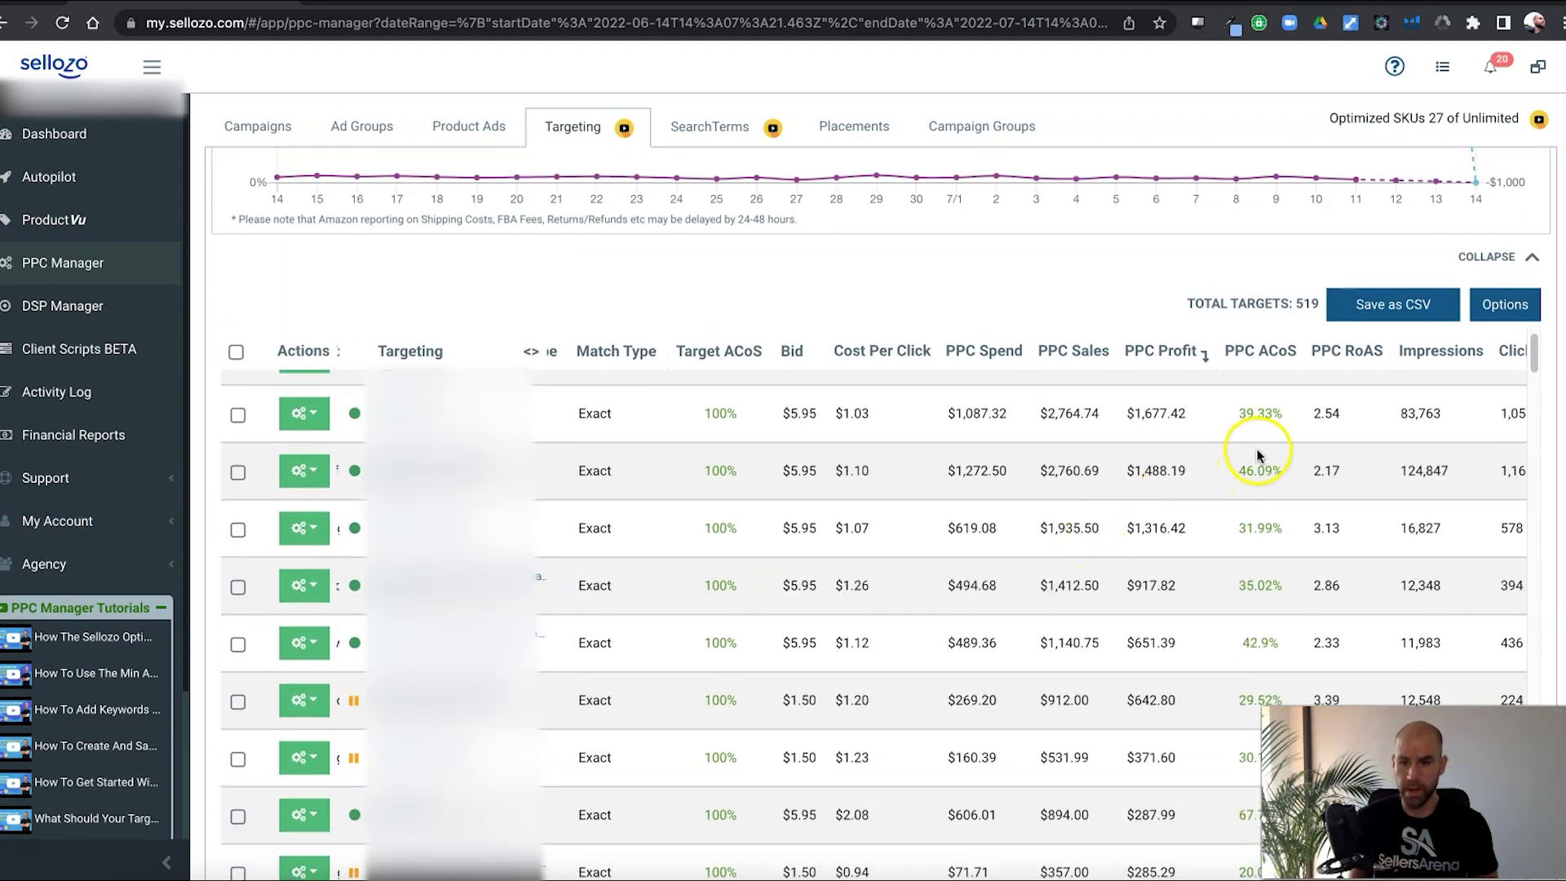
pyautogui.scroll(-1, 1241, 459)
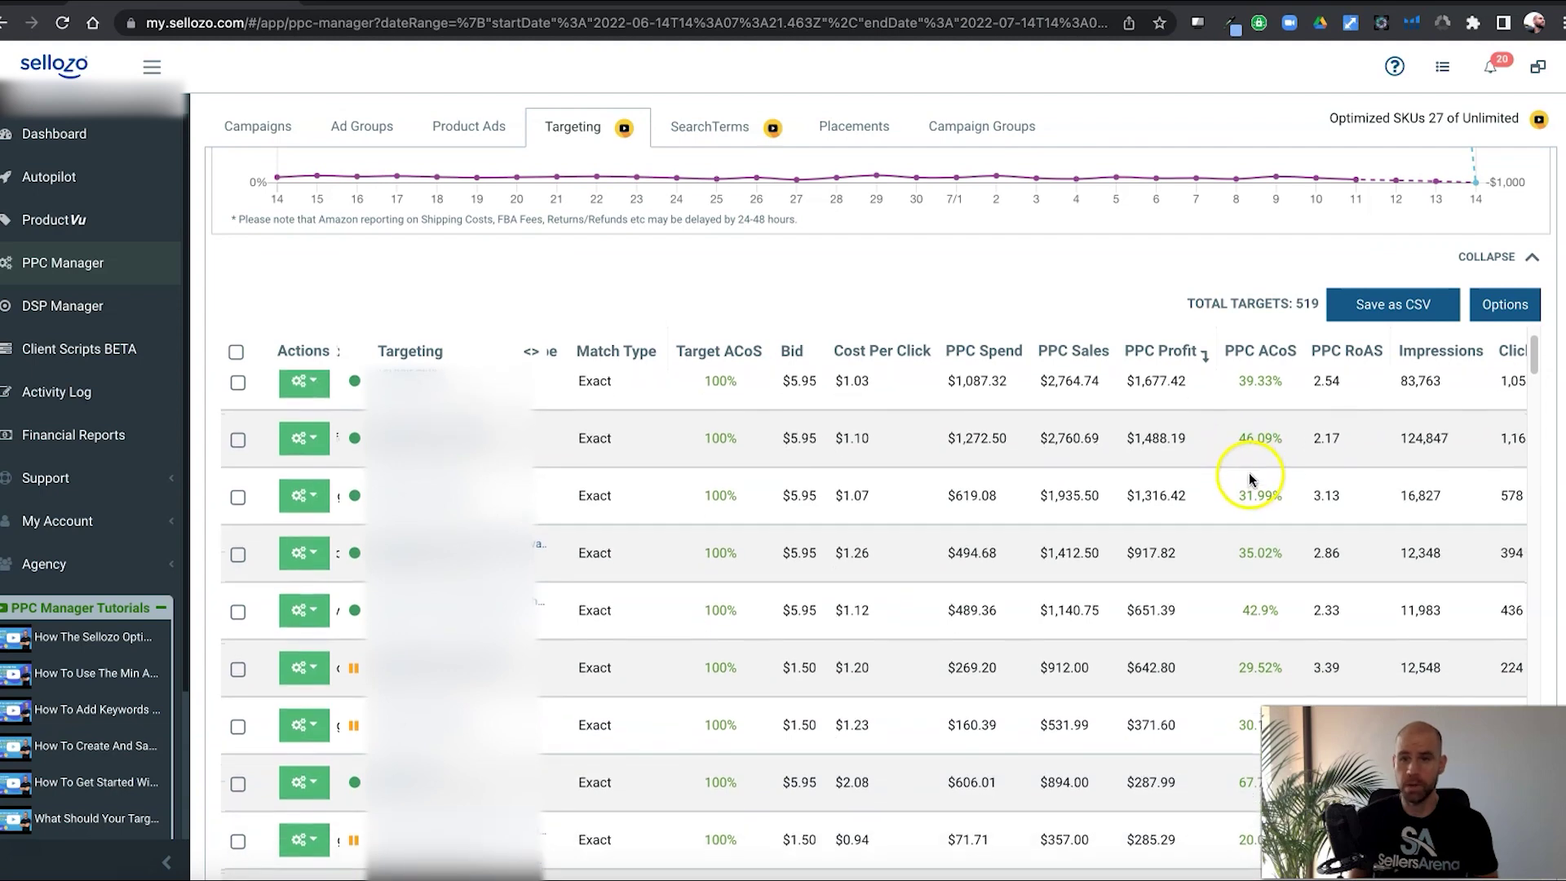
pyautogui.scroll(-1, 1249, 473)
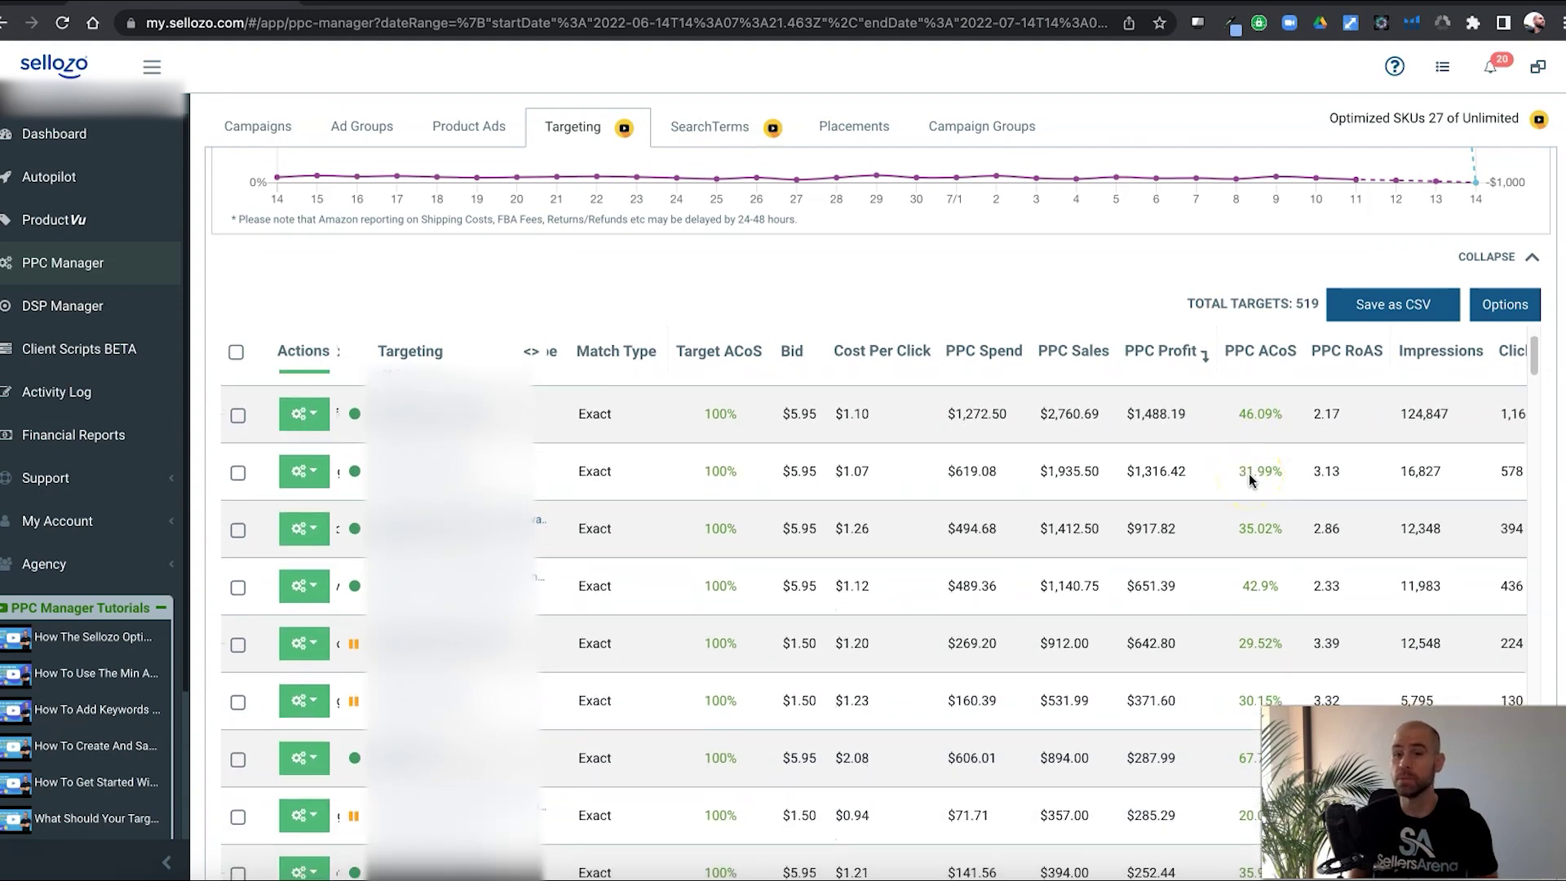
pyautogui.scroll(-1, 1249, 473)
pyautogui.scroll(10, 1250, 478)
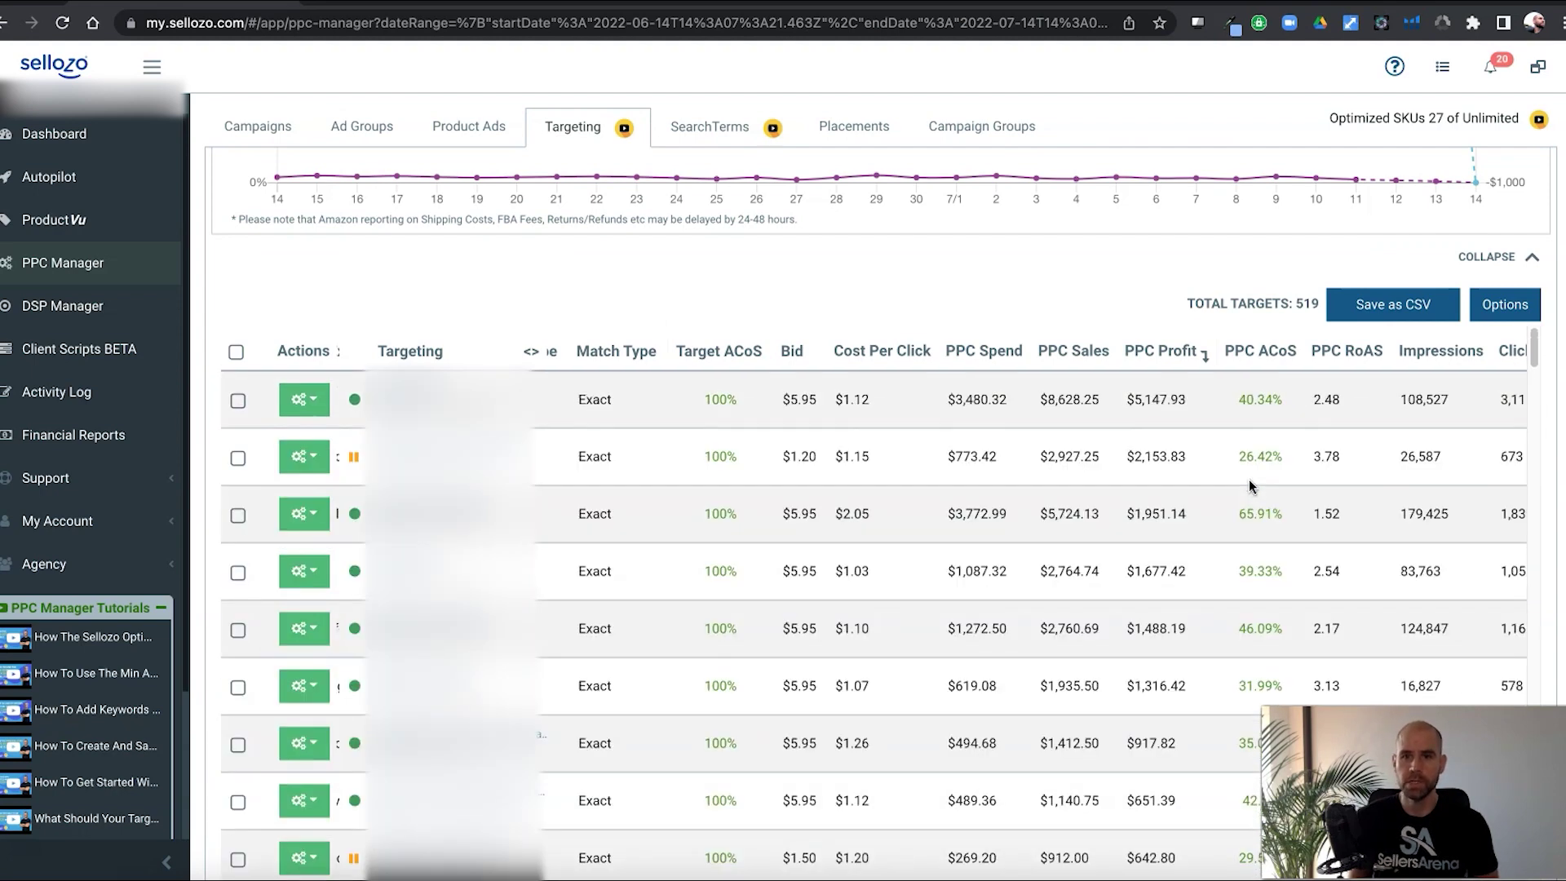
pyautogui.scroll(-5, 1168, 630)
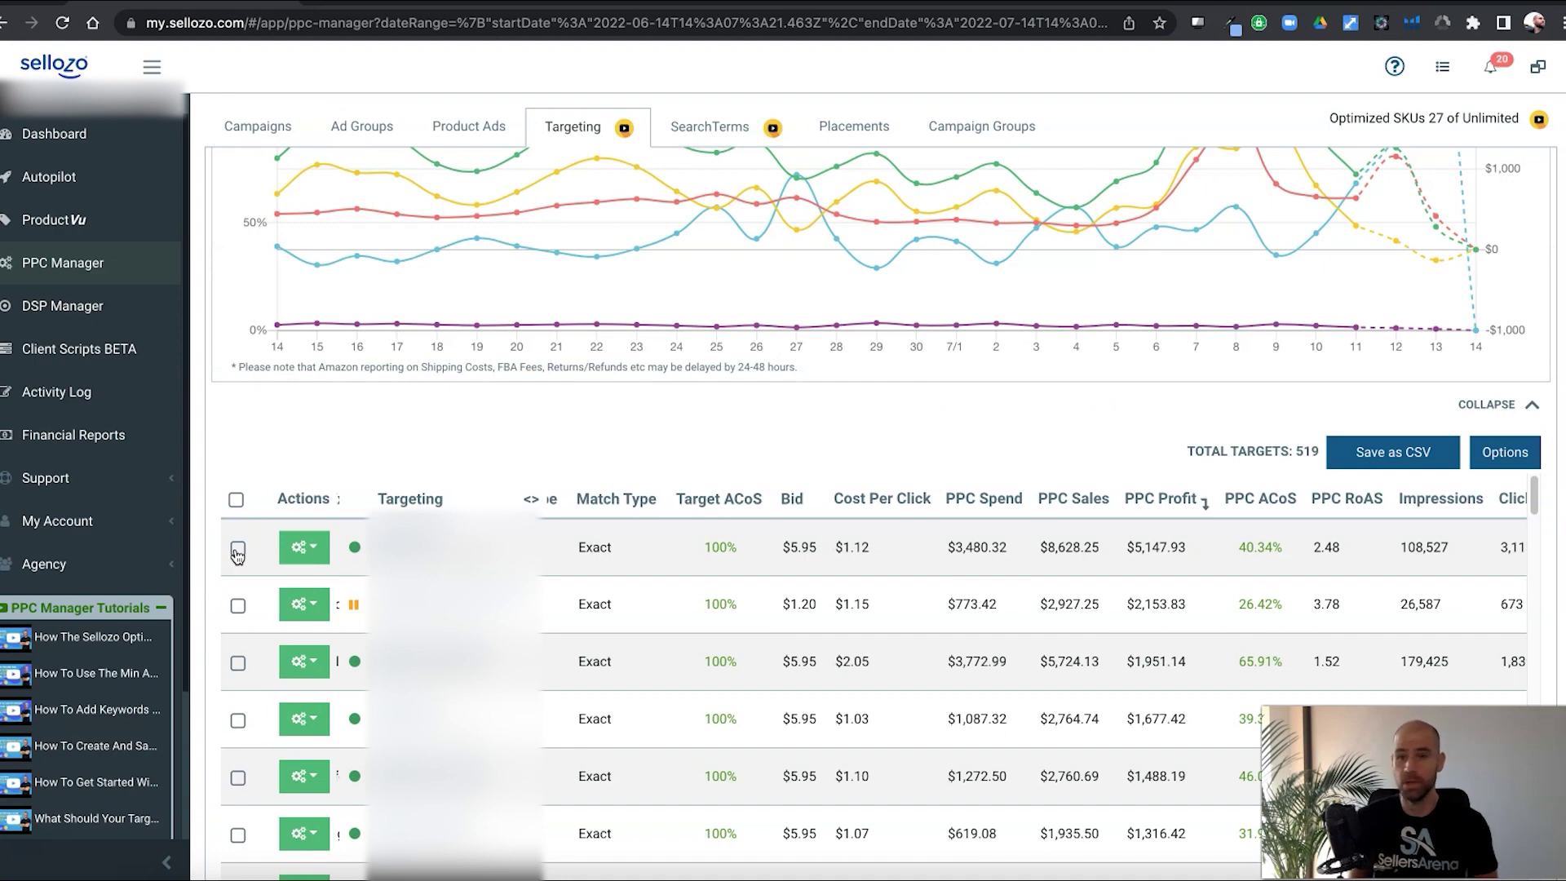
# Select keyword targets 1, 2 and 4 and open Adjust Targeting showing bids 5.95, 1.2 and 5.95.
pyautogui.click(240, 556)
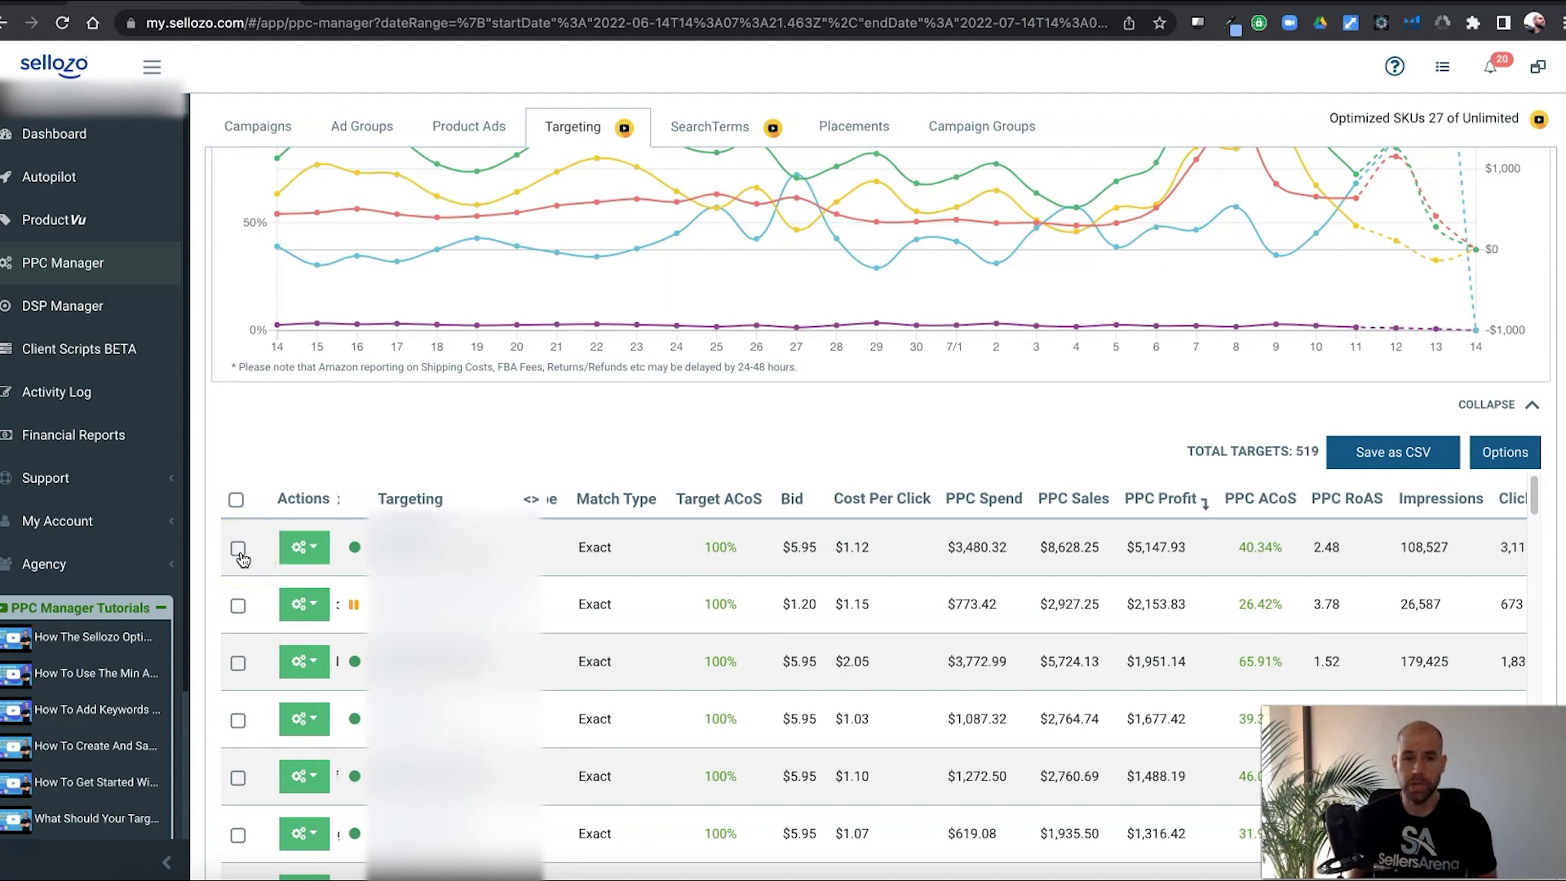
pyautogui.click(240, 555)
pyautogui.click(236, 608)
pyautogui.click(238, 734)
pyautogui.click(238, 734)
pyautogui.click(403, 467)
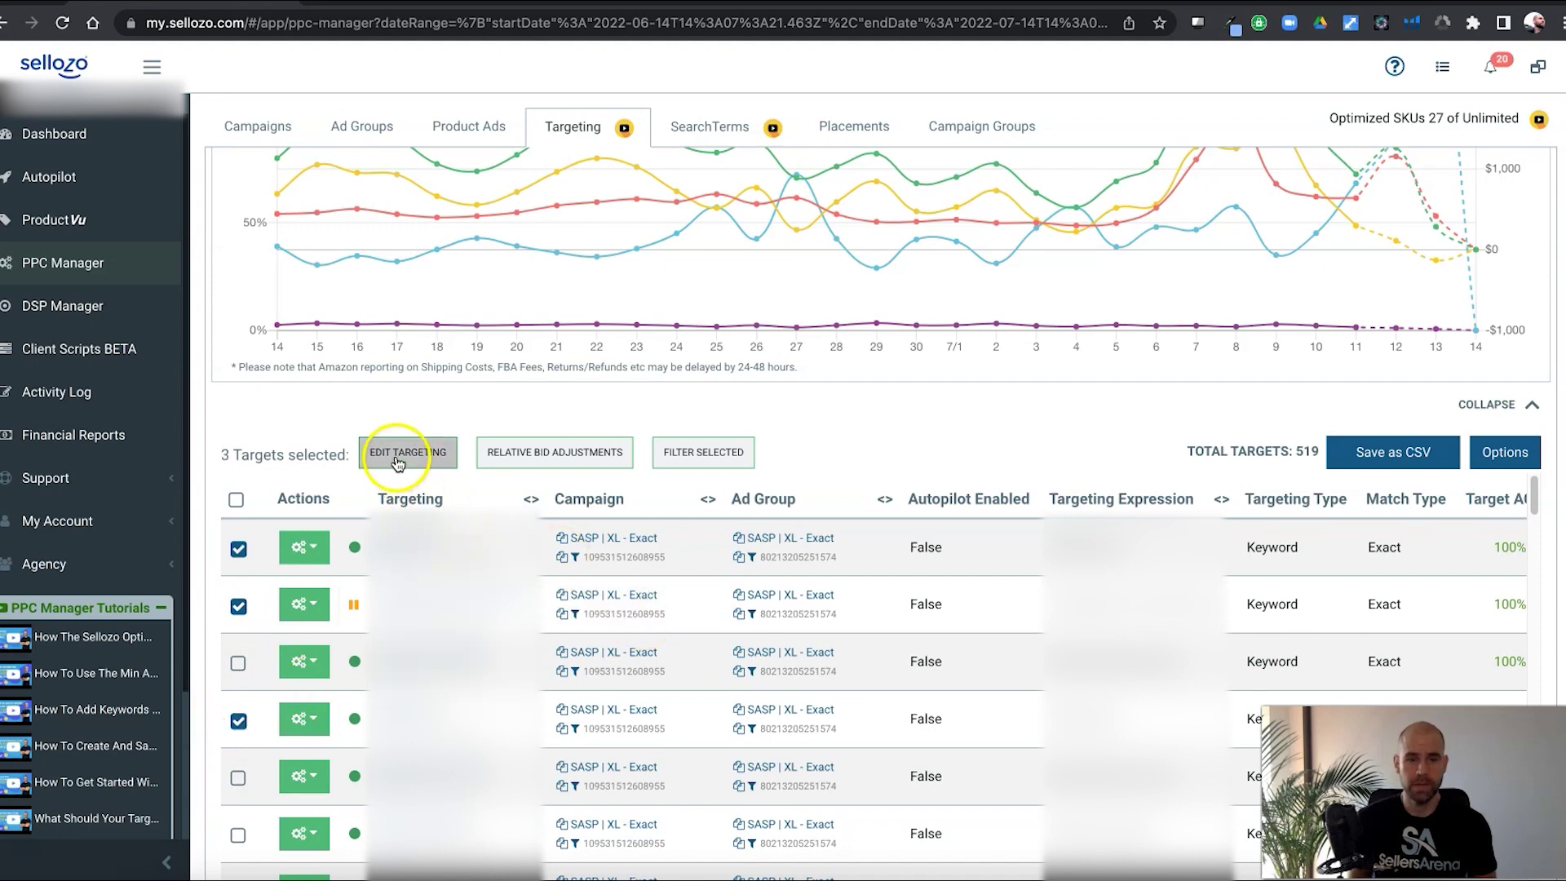
pyautogui.click(403, 458)
pyautogui.click(395, 460)
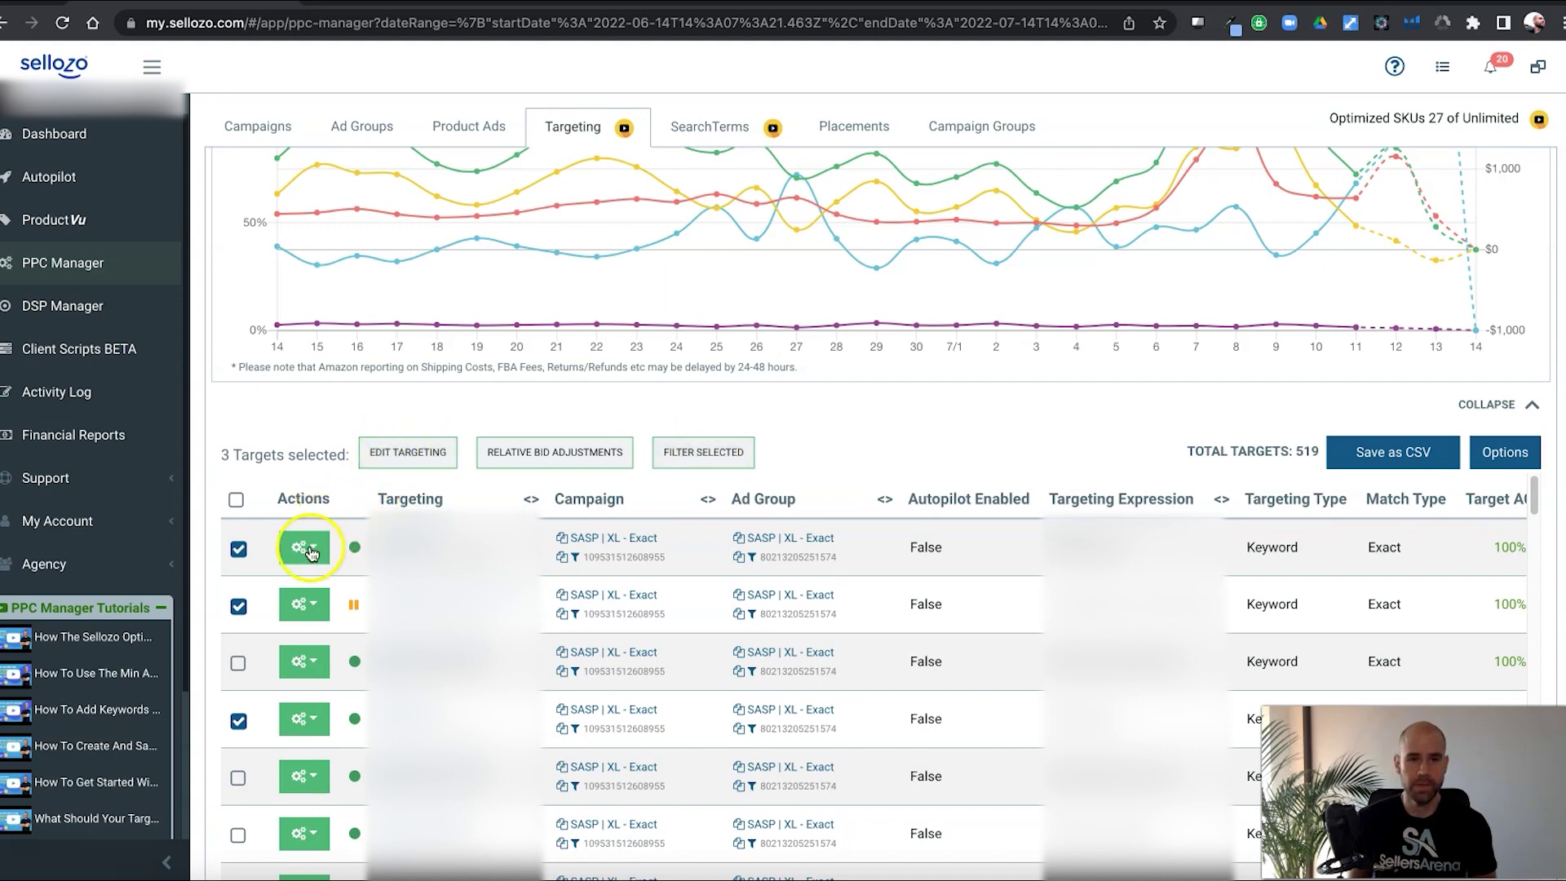
pyautogui.click(409, 459)
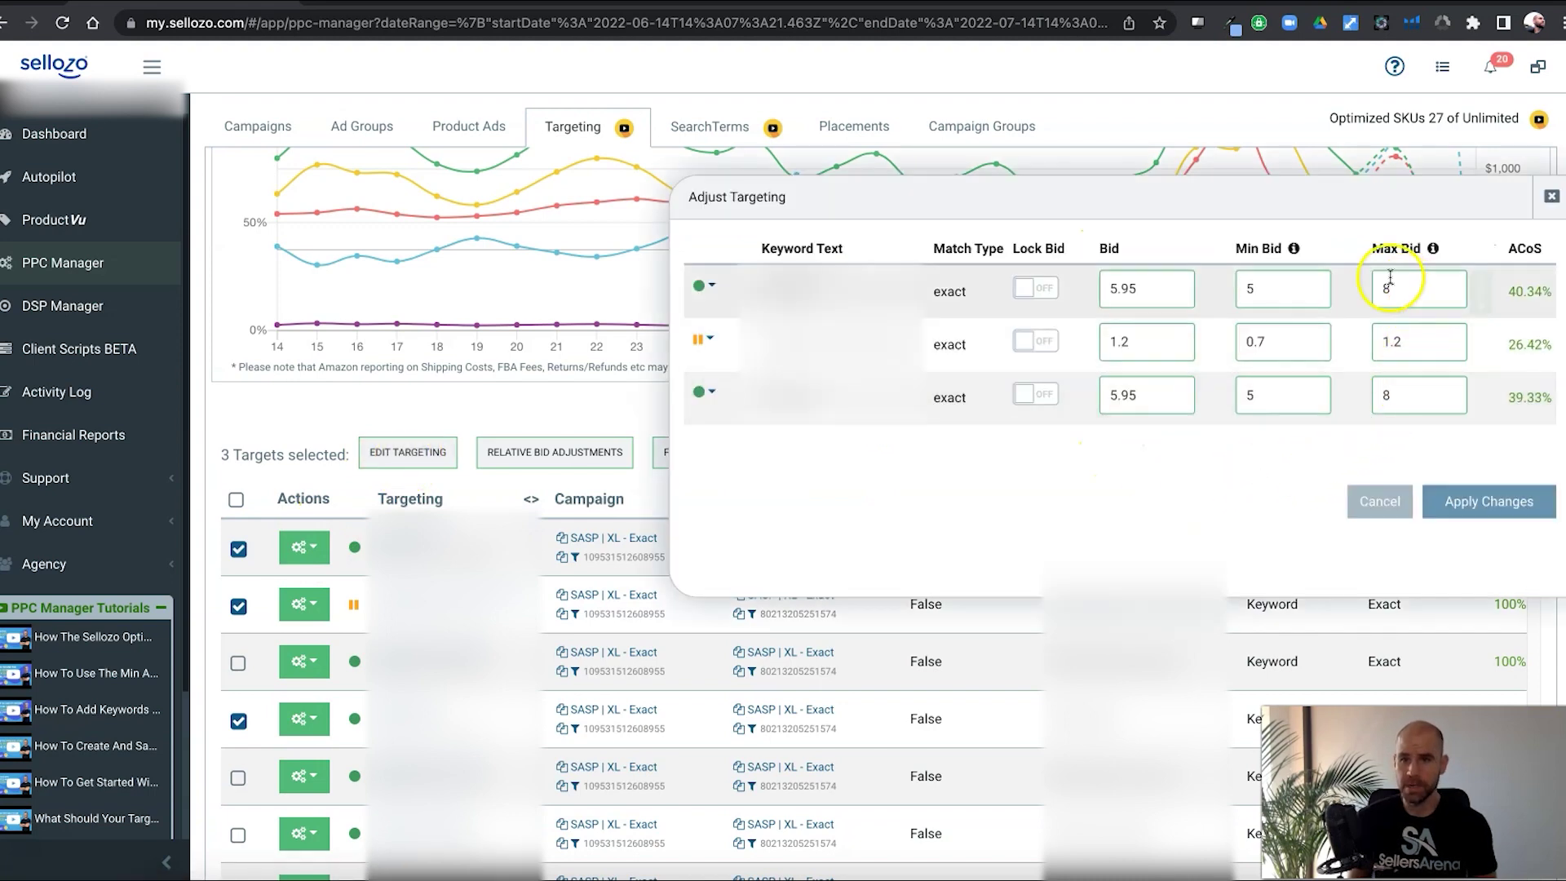
pyautogui.moveTo(1358, 299)
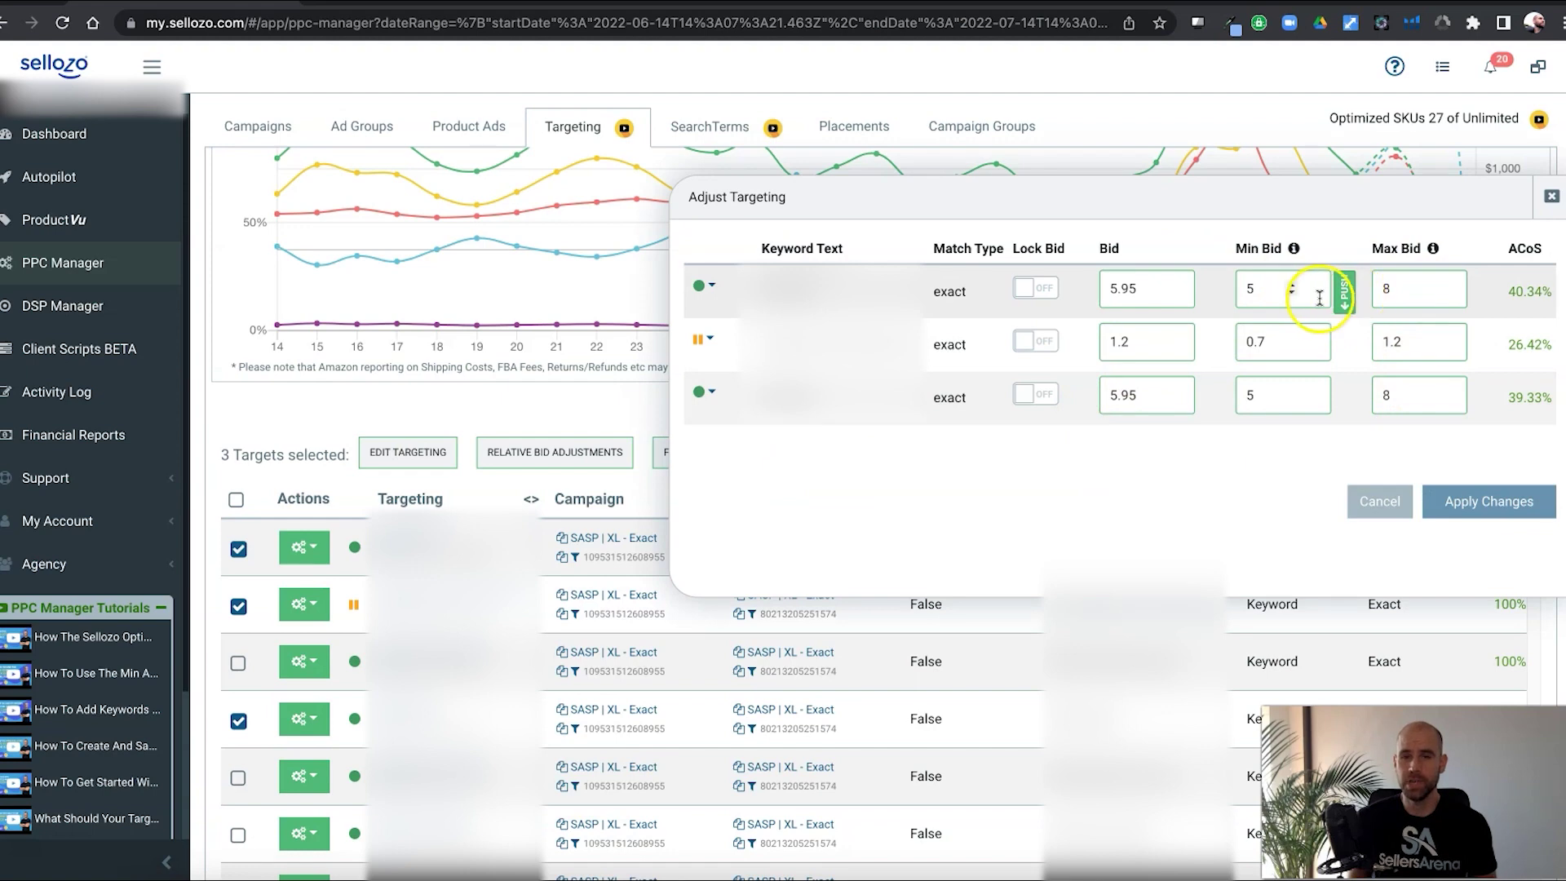
pyautogui.click(1395, 282)
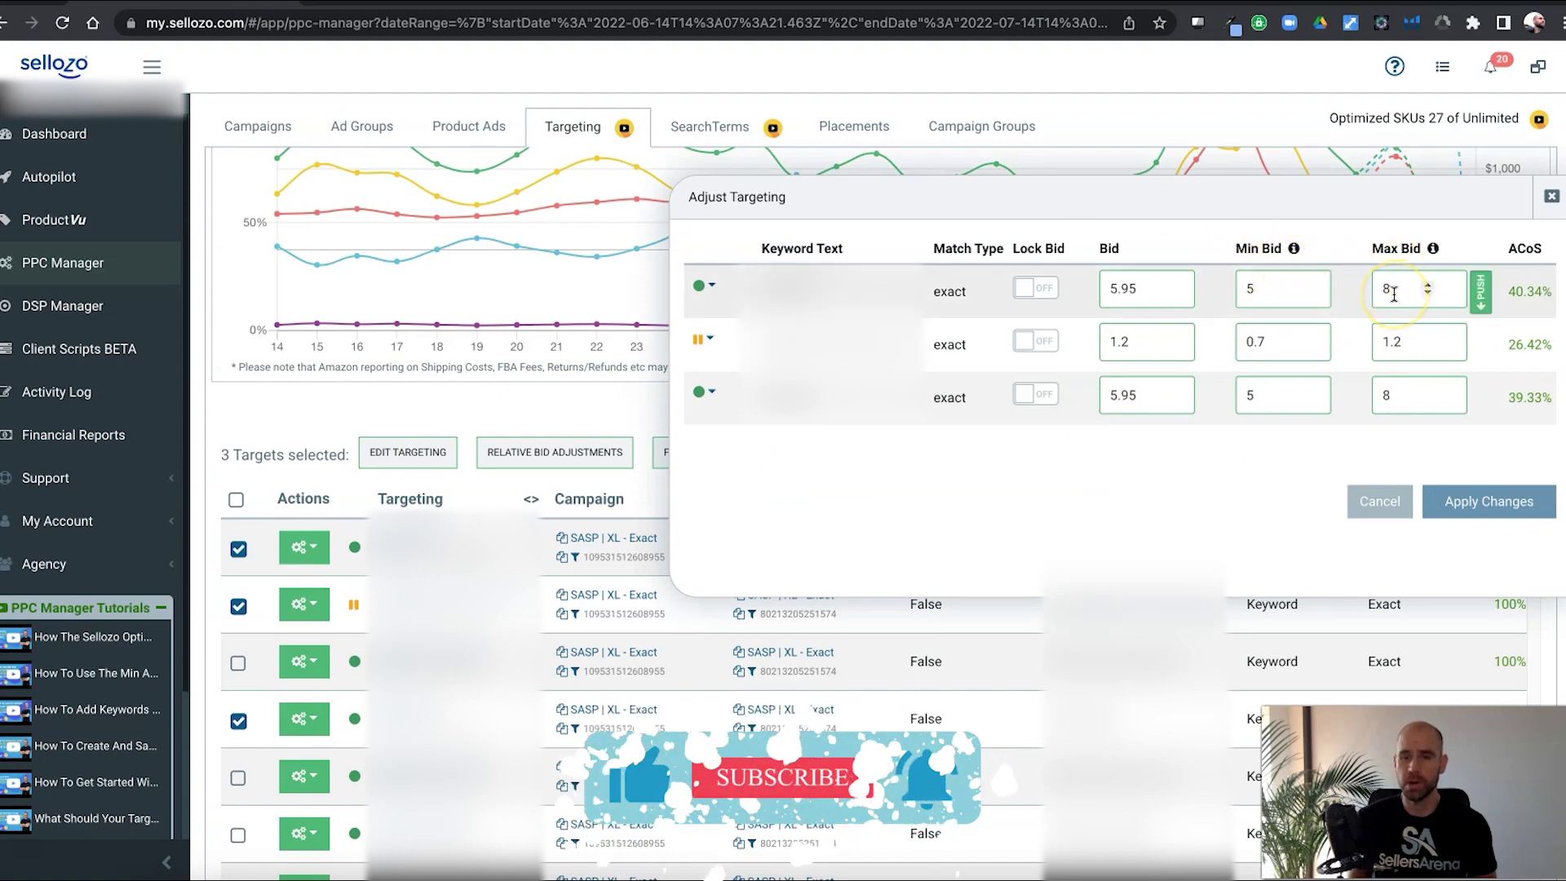
pyautogui.moveTo(1337, 295)
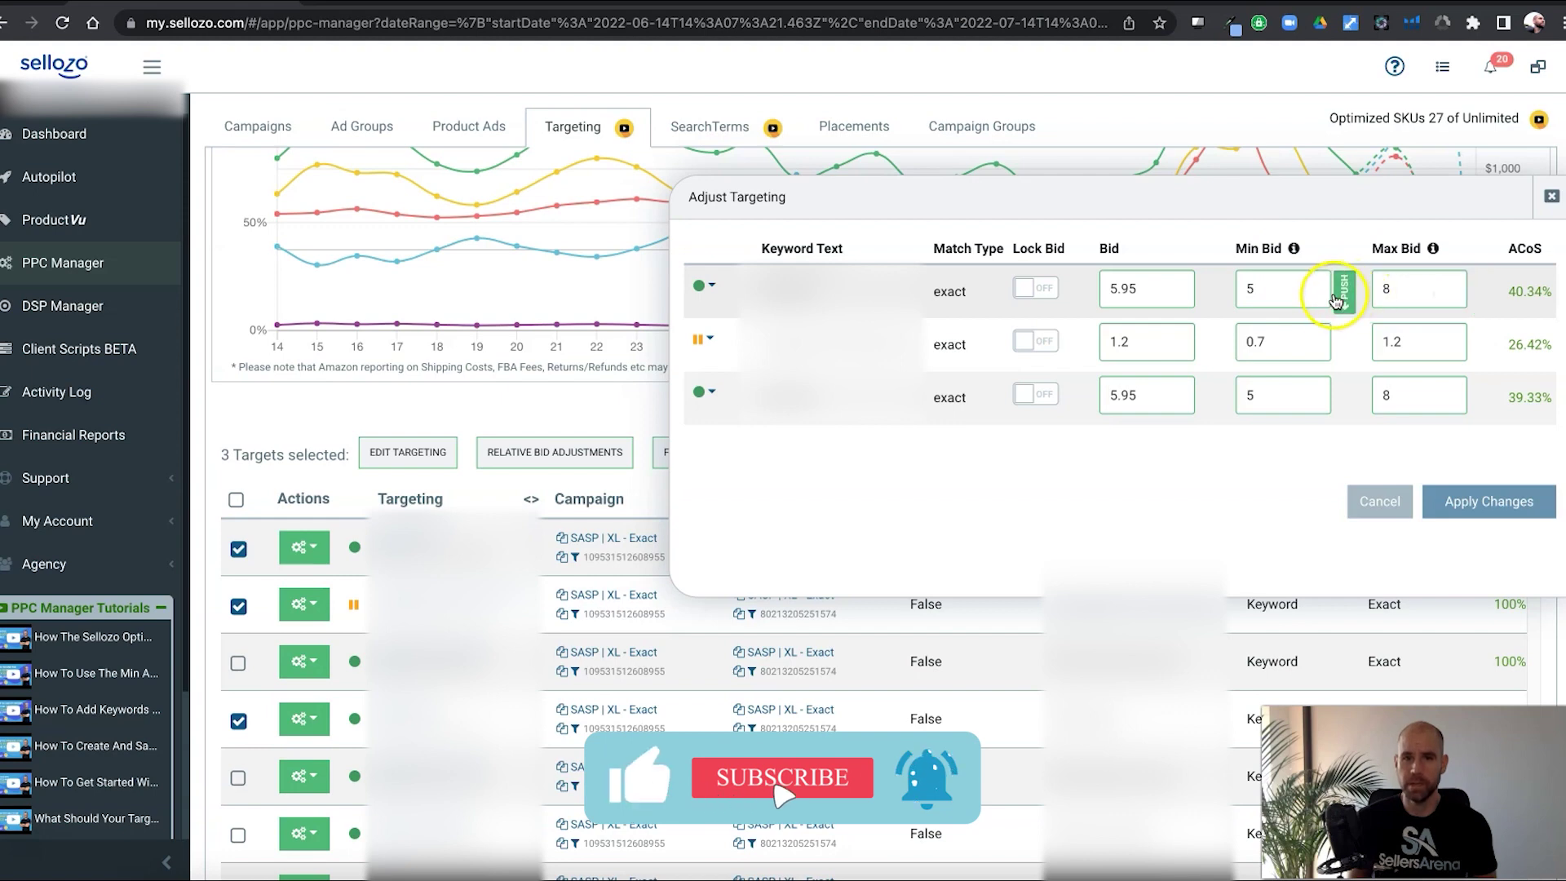
pyautogui.moveTo(1441, 344)
pyautogui.moveTo(1485, 297)
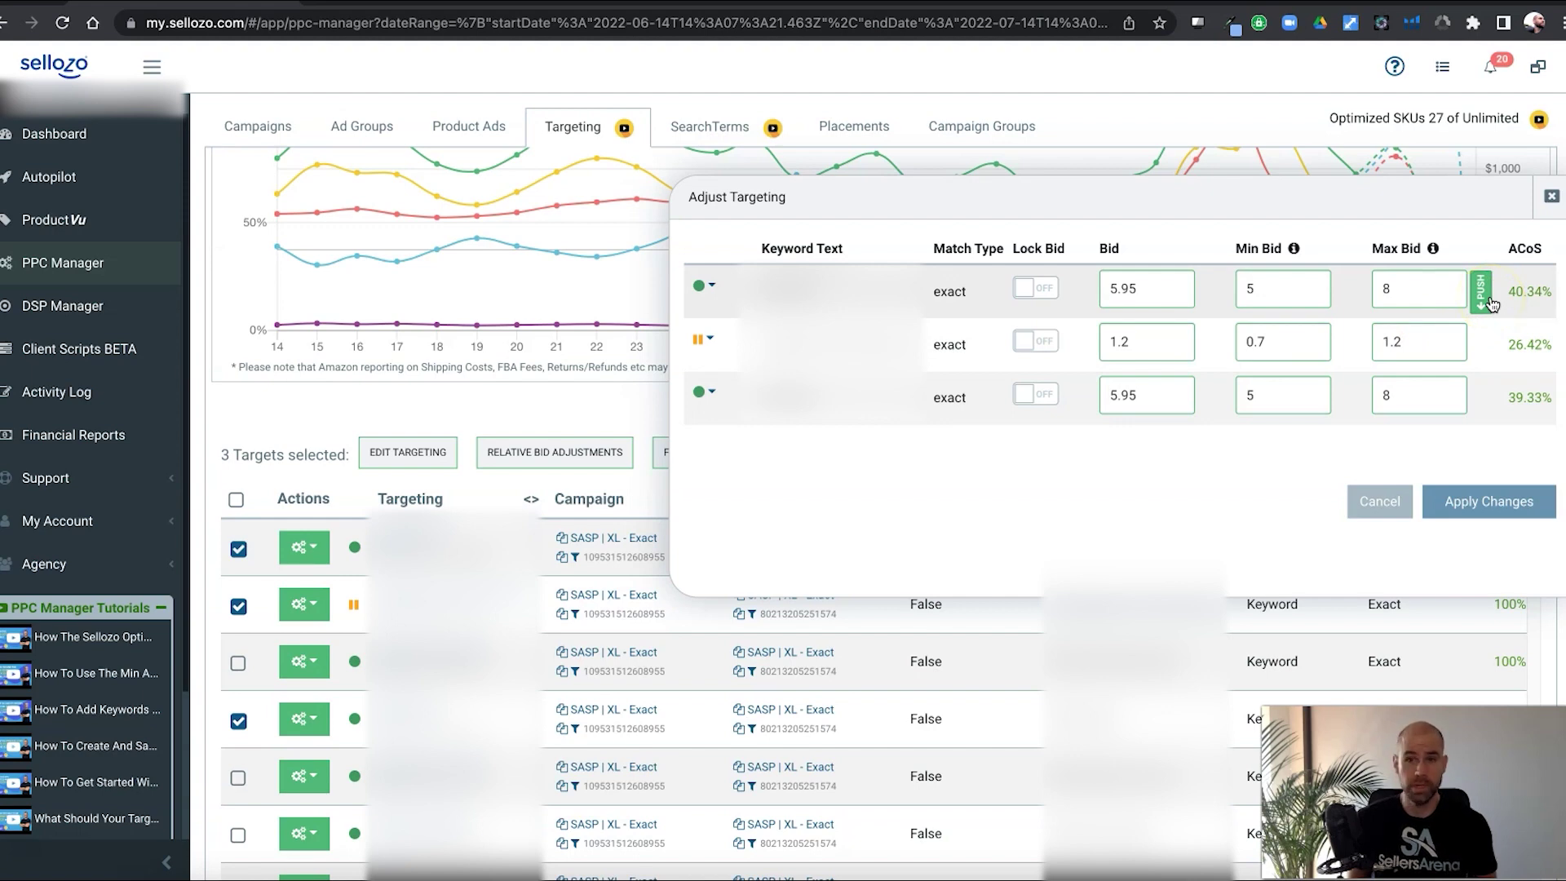
pyautogui.moveTo(1494, 332)
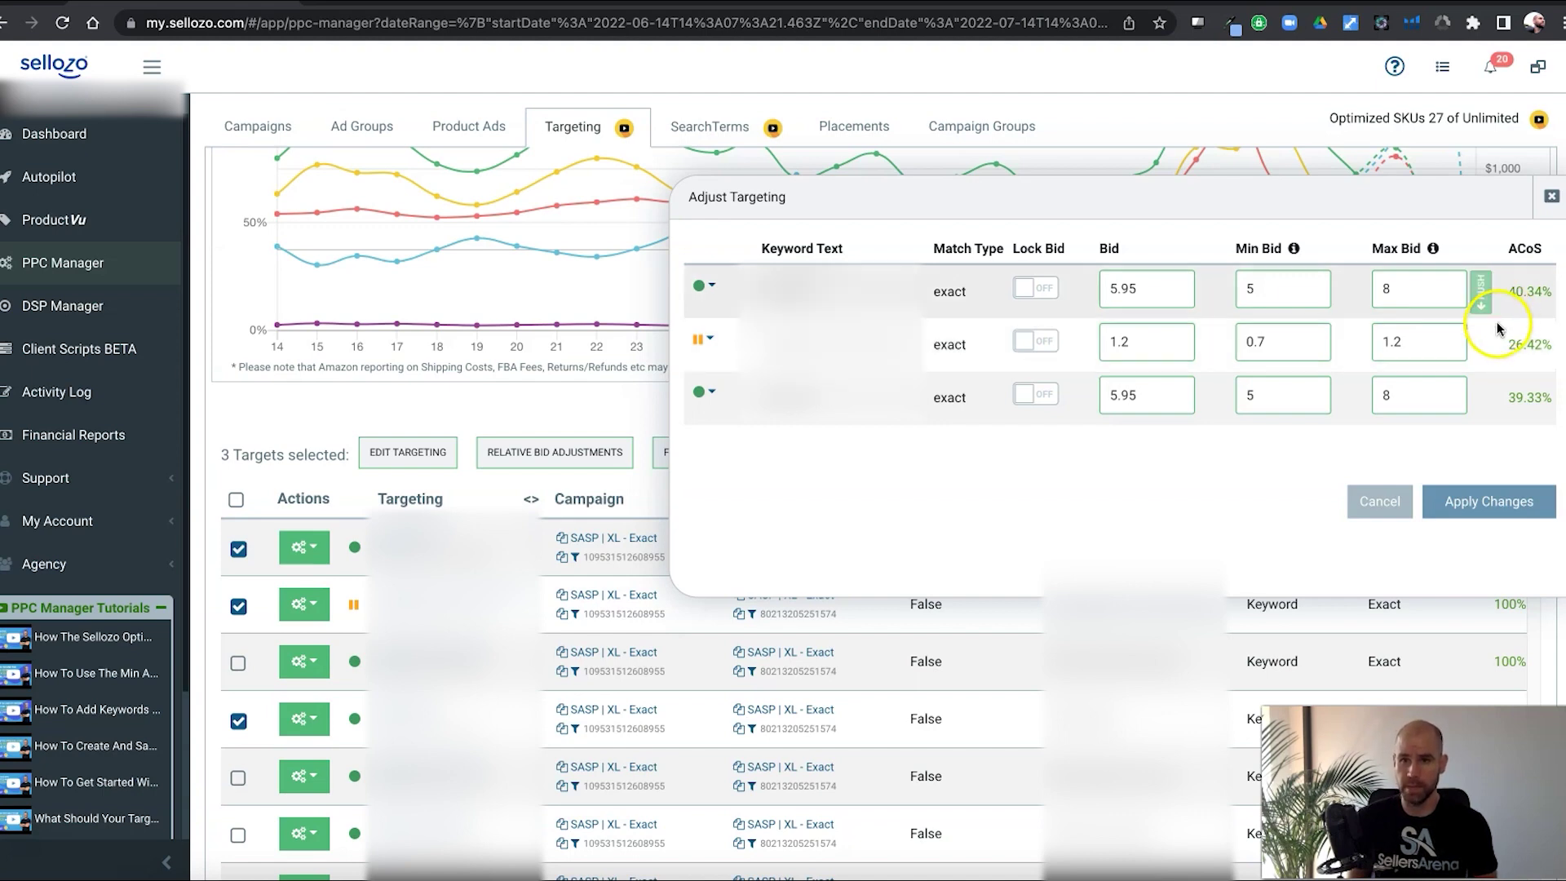
pyautogui.click(1494, 313)
pyautogui.click(1403, 290)
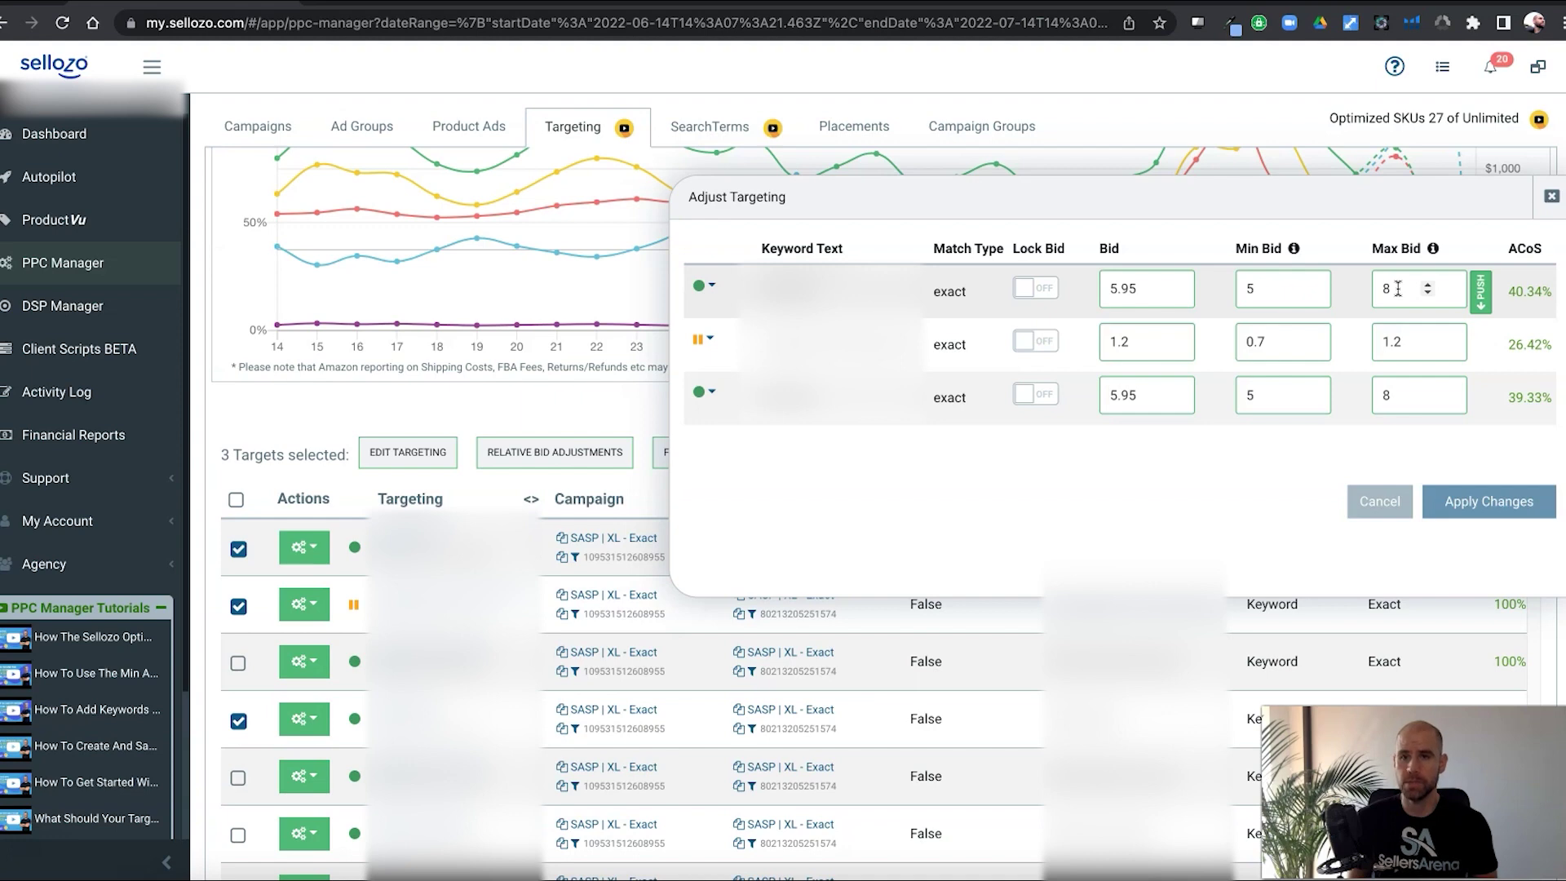
pyautogui.click(1396, 288)
pyautogui.click(1392, 286)
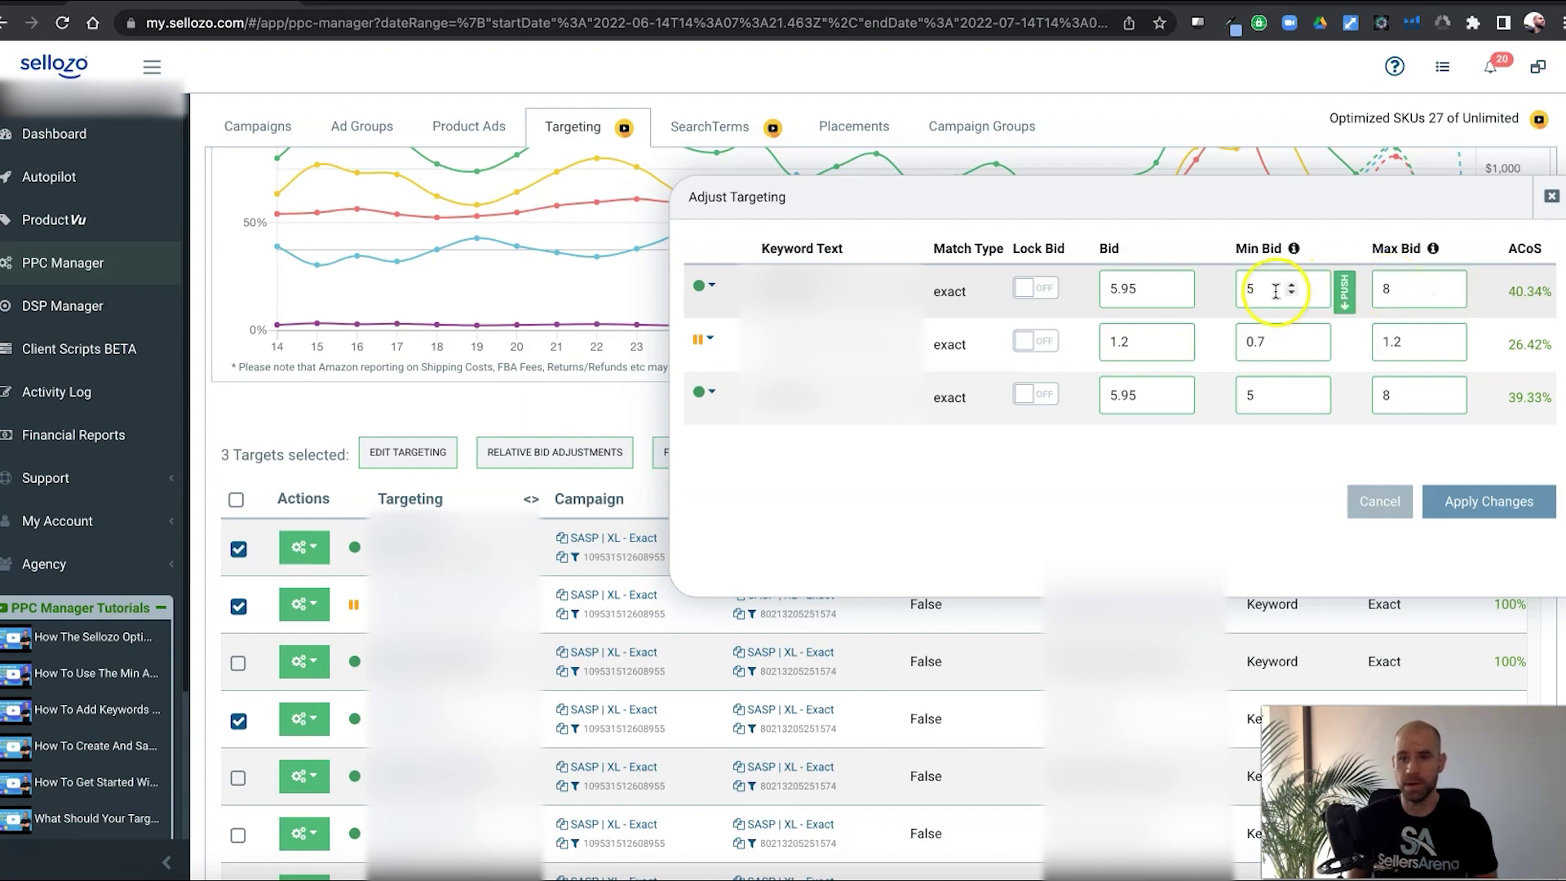
pyautogui.click(1353, 298)
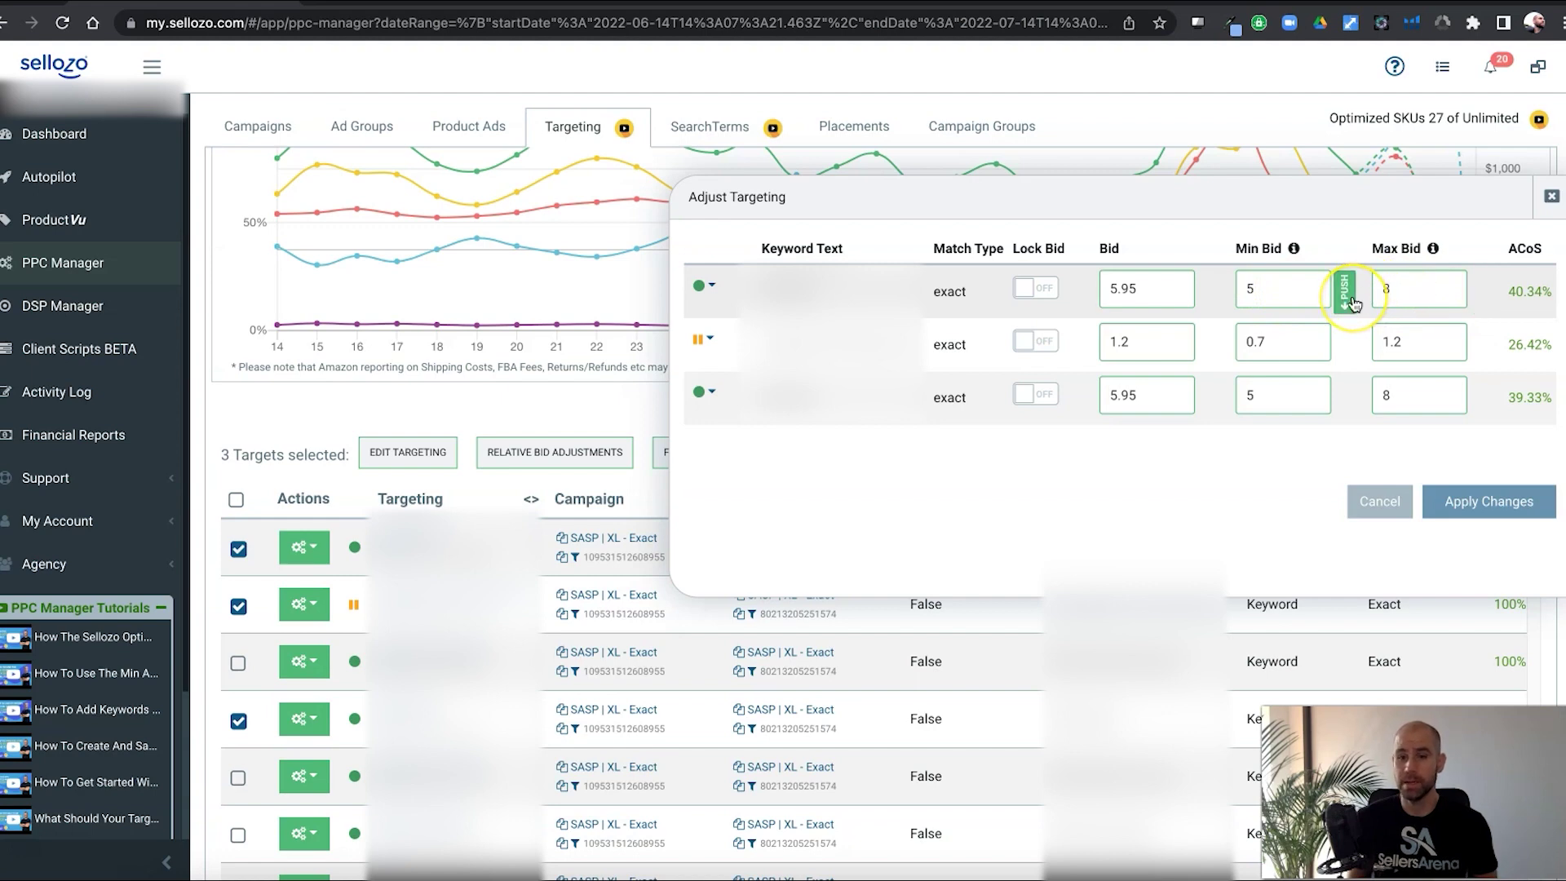
pyautogui.click(1386, 300)
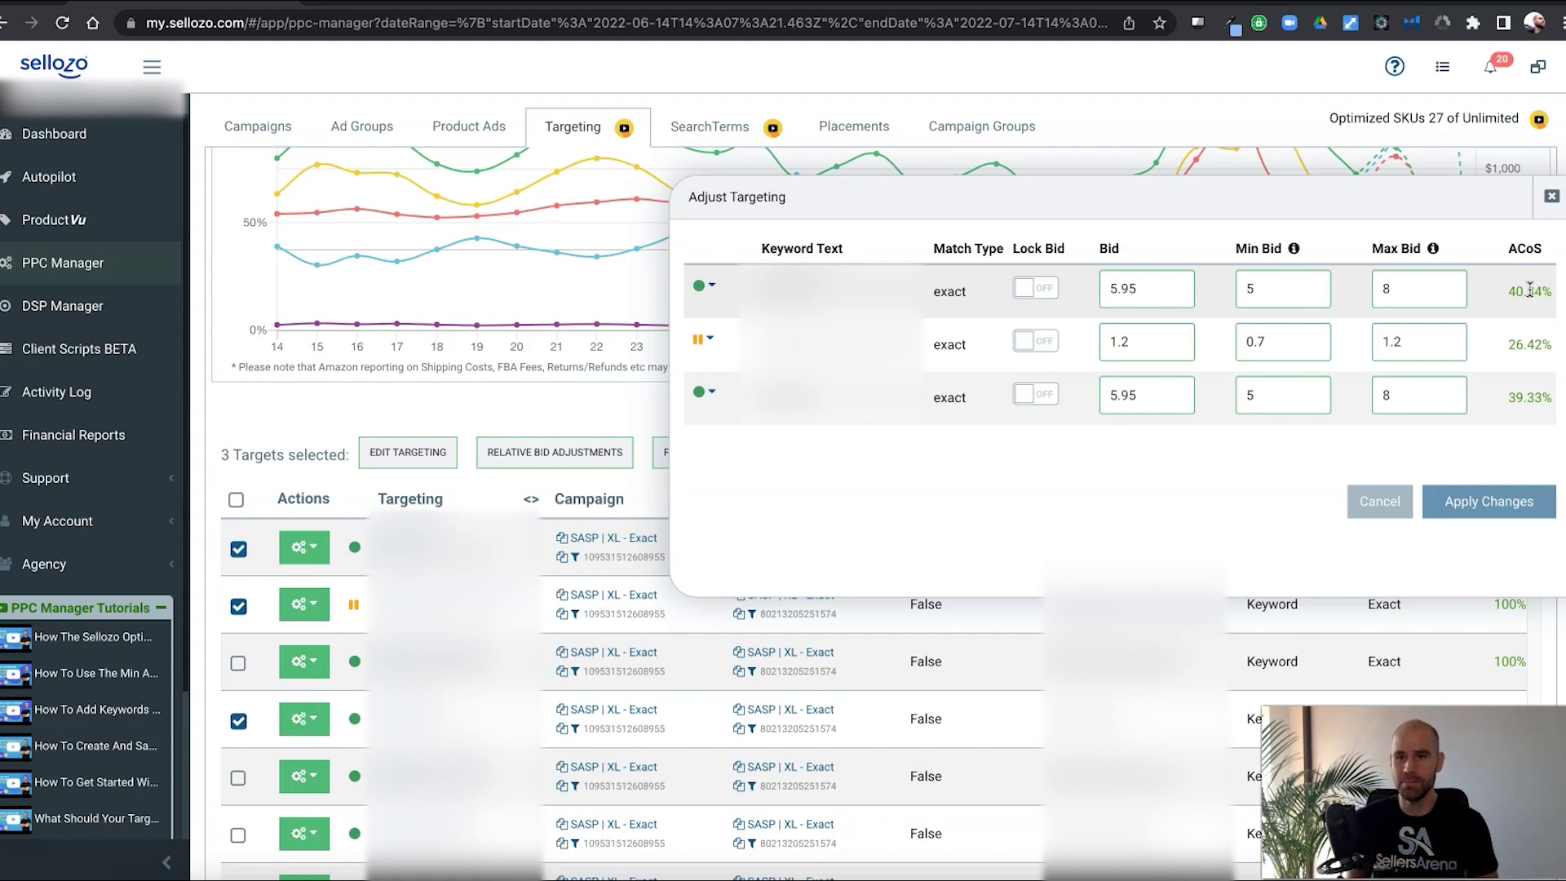
pyautogui.click(1504, 296)
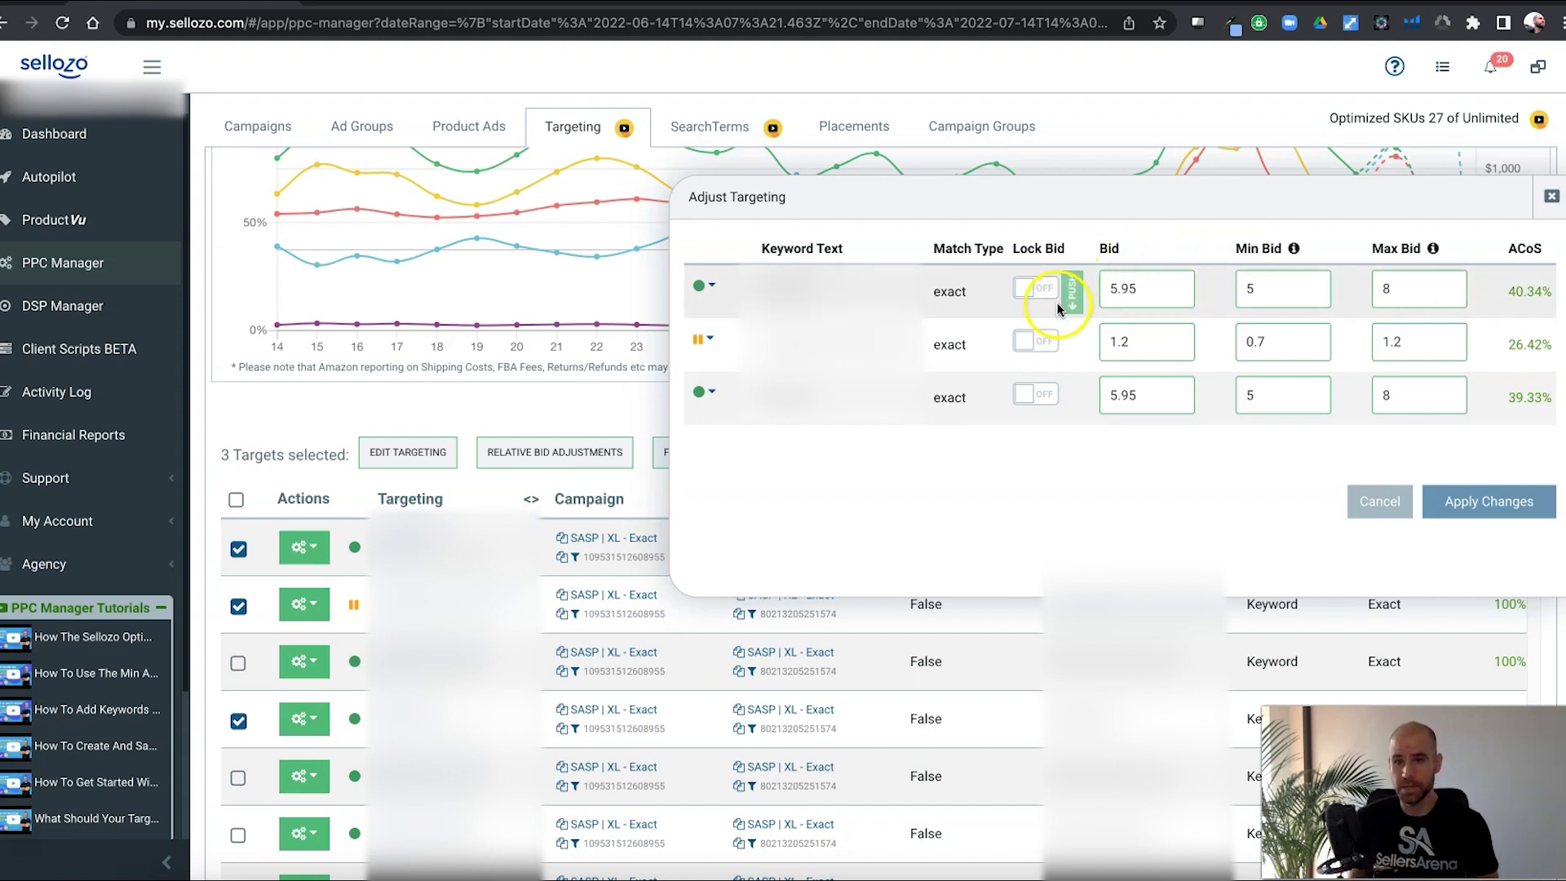
pyautogui.click(1025, 387)
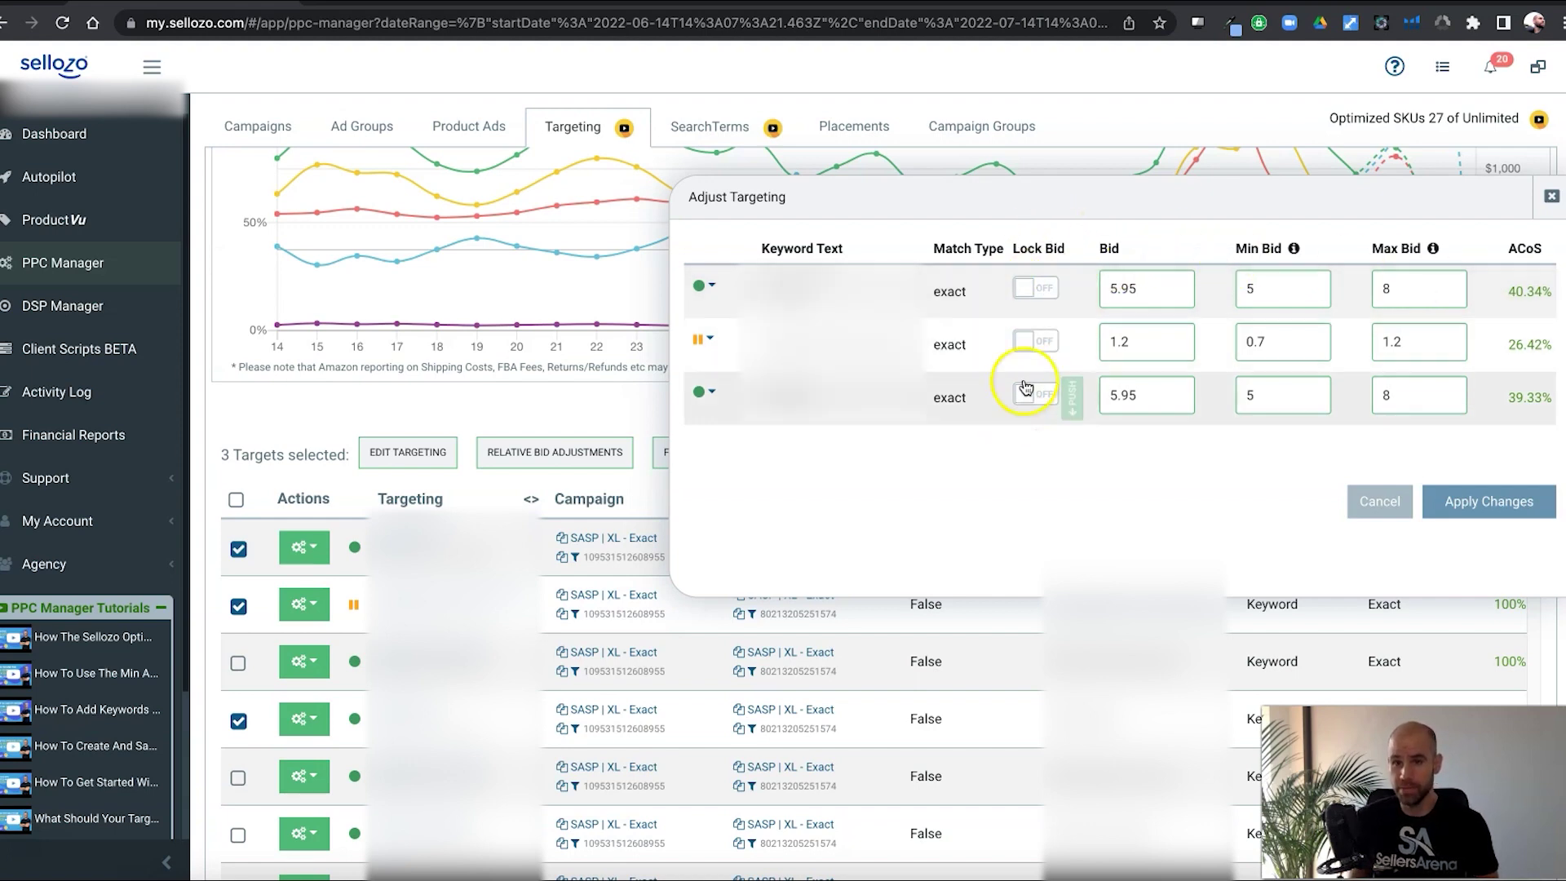
pyautogui.click(1034, 297)
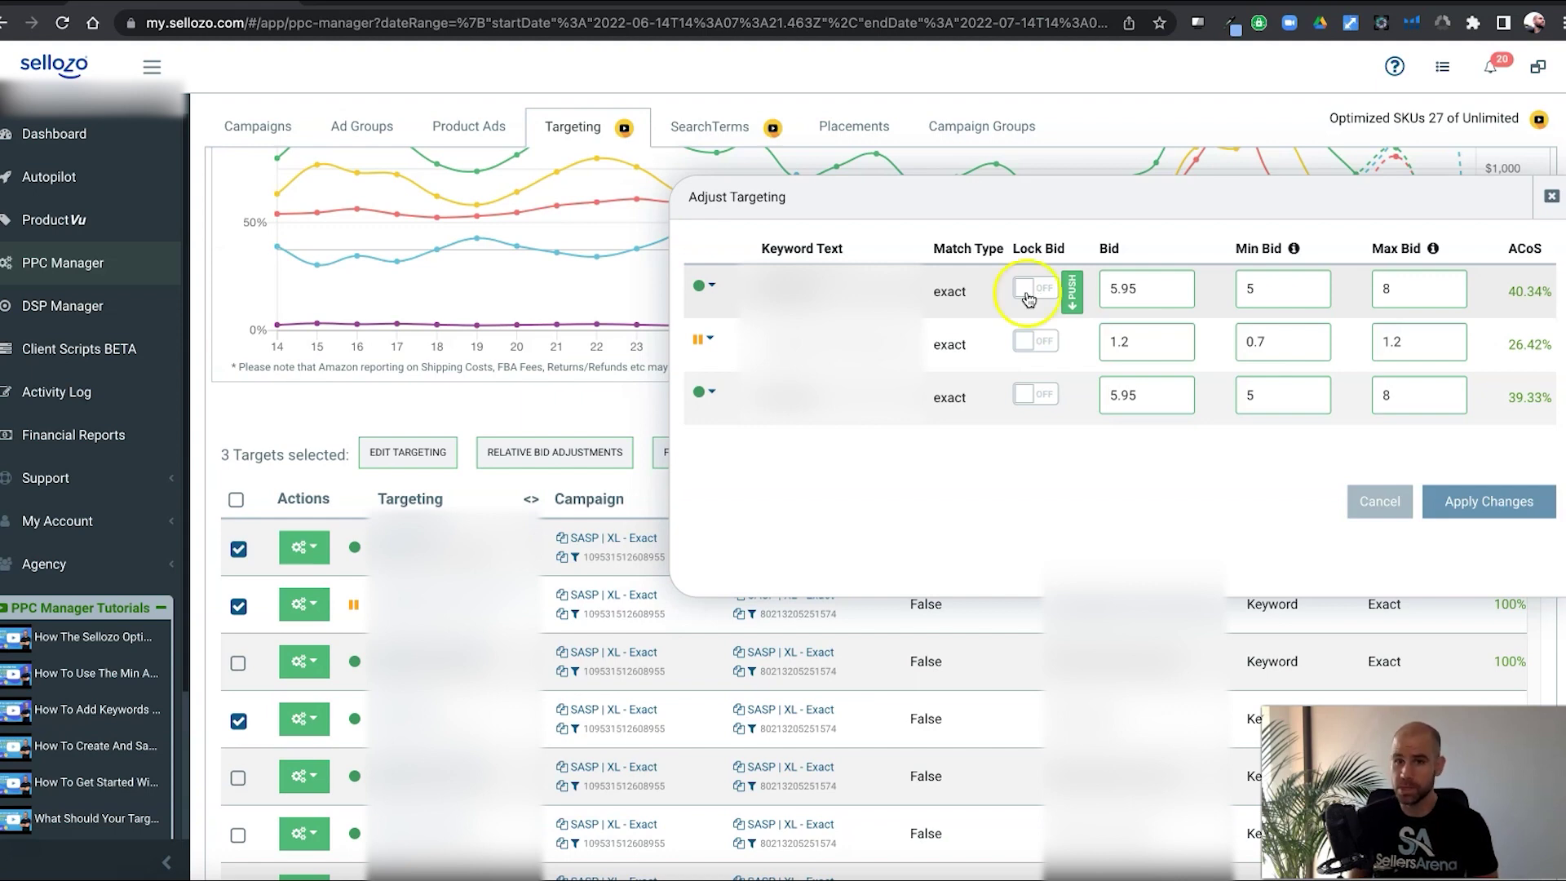
pyautogui.click(1110, 287)
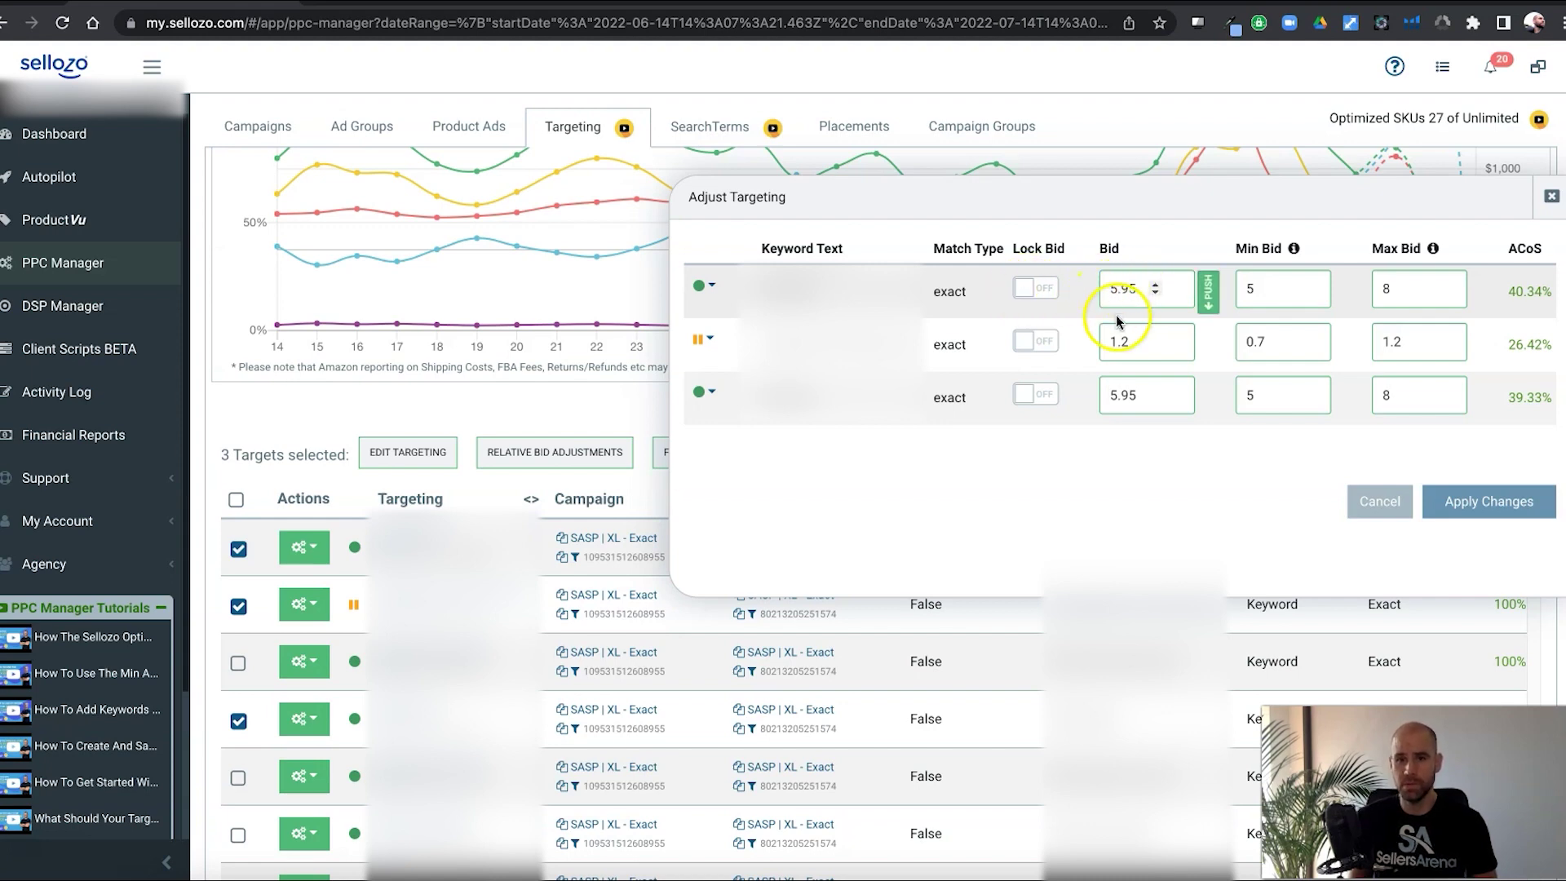
pyautogui.click(1134, 269)
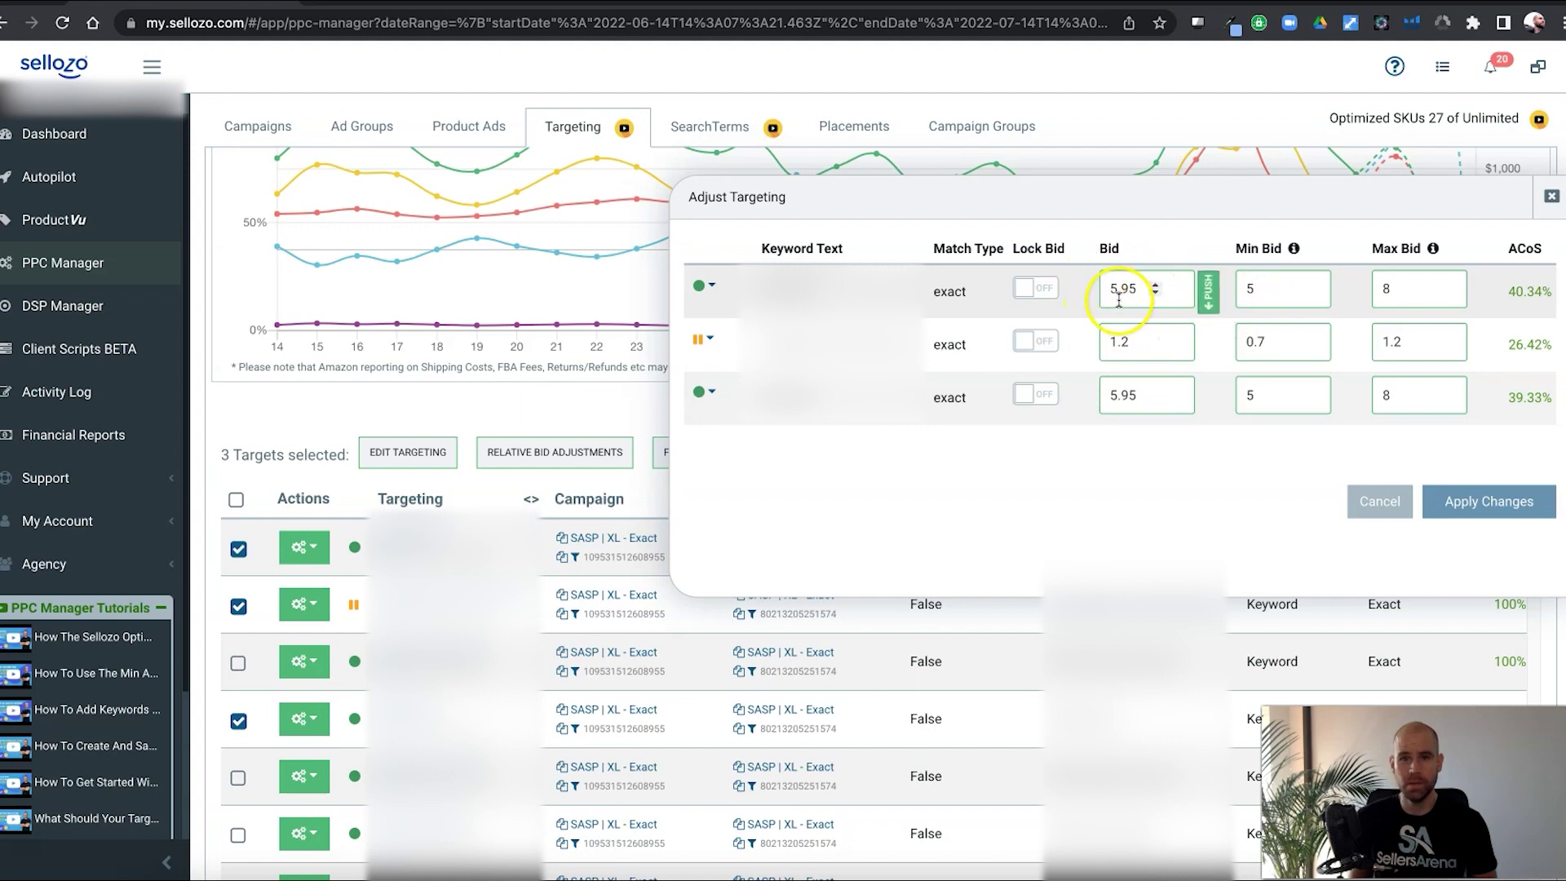
pyautogui.click(1121, 403)
pyautogui.click(1125, 339)
pyautogui.click(1282, 292)
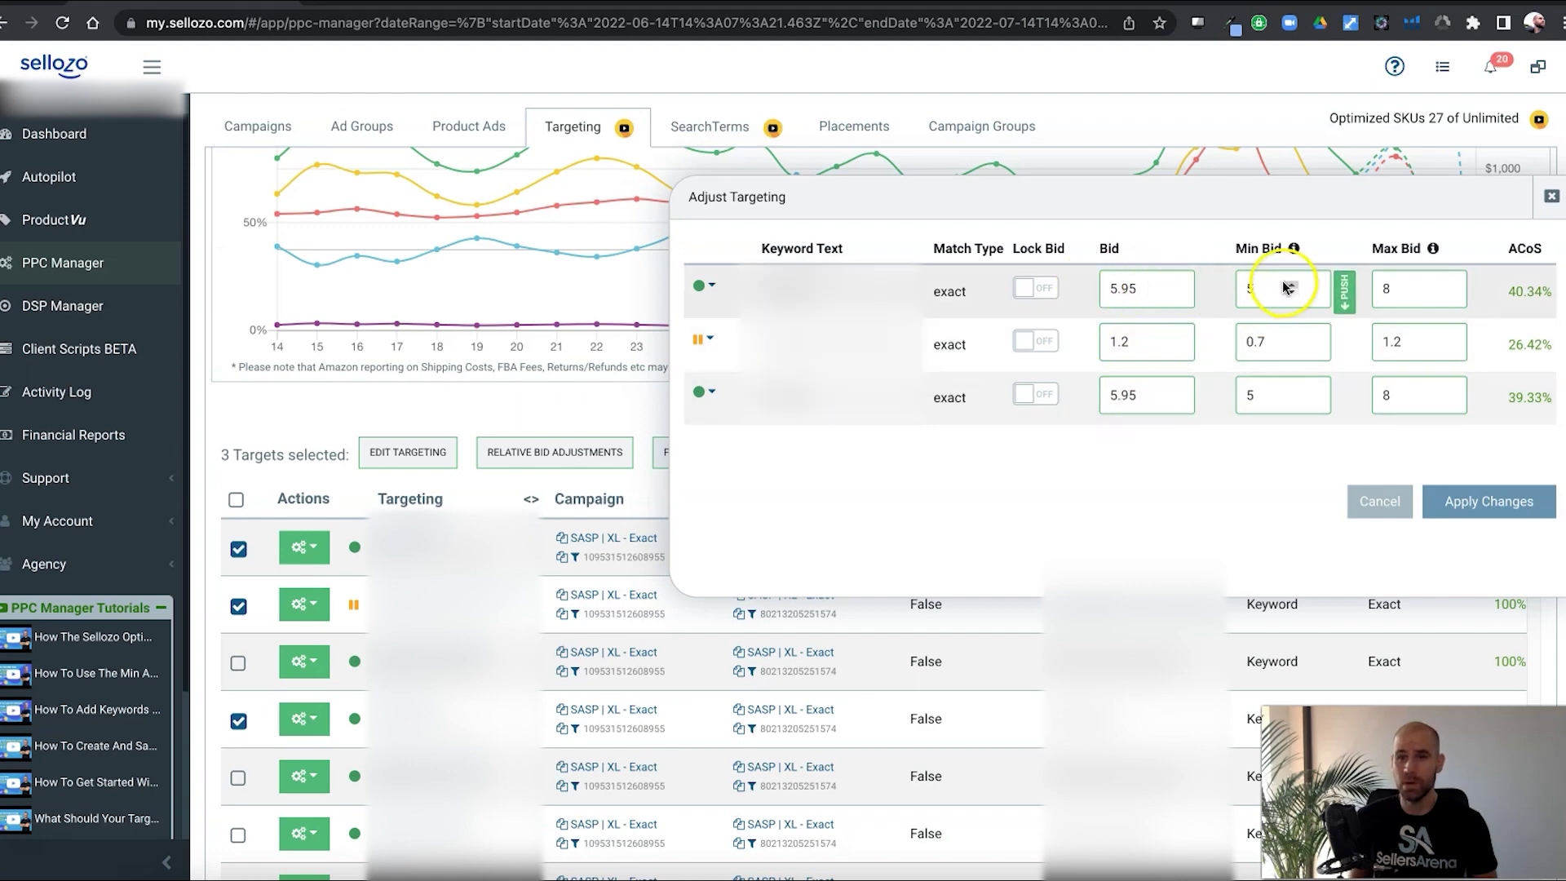
pyautogui.click(1269, 391)
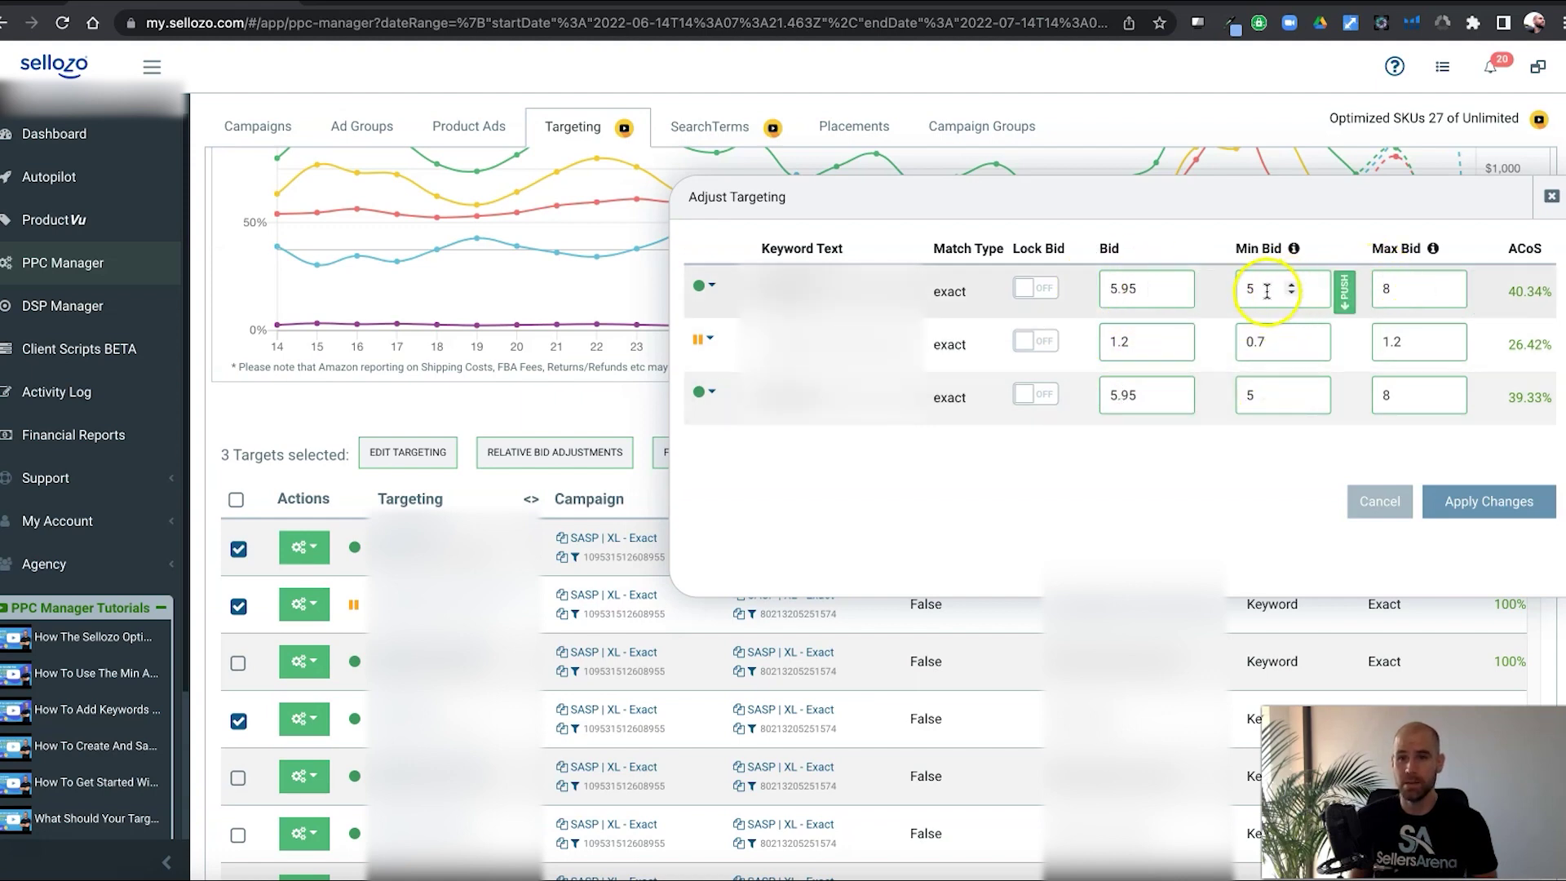
pyautogui.click(1394, 341)
pyautogui.click(1392, 393)
pyautogui.click(1391, 298)
pyautogui.click(1389, 393)
pyautogui.click(1396, 297)
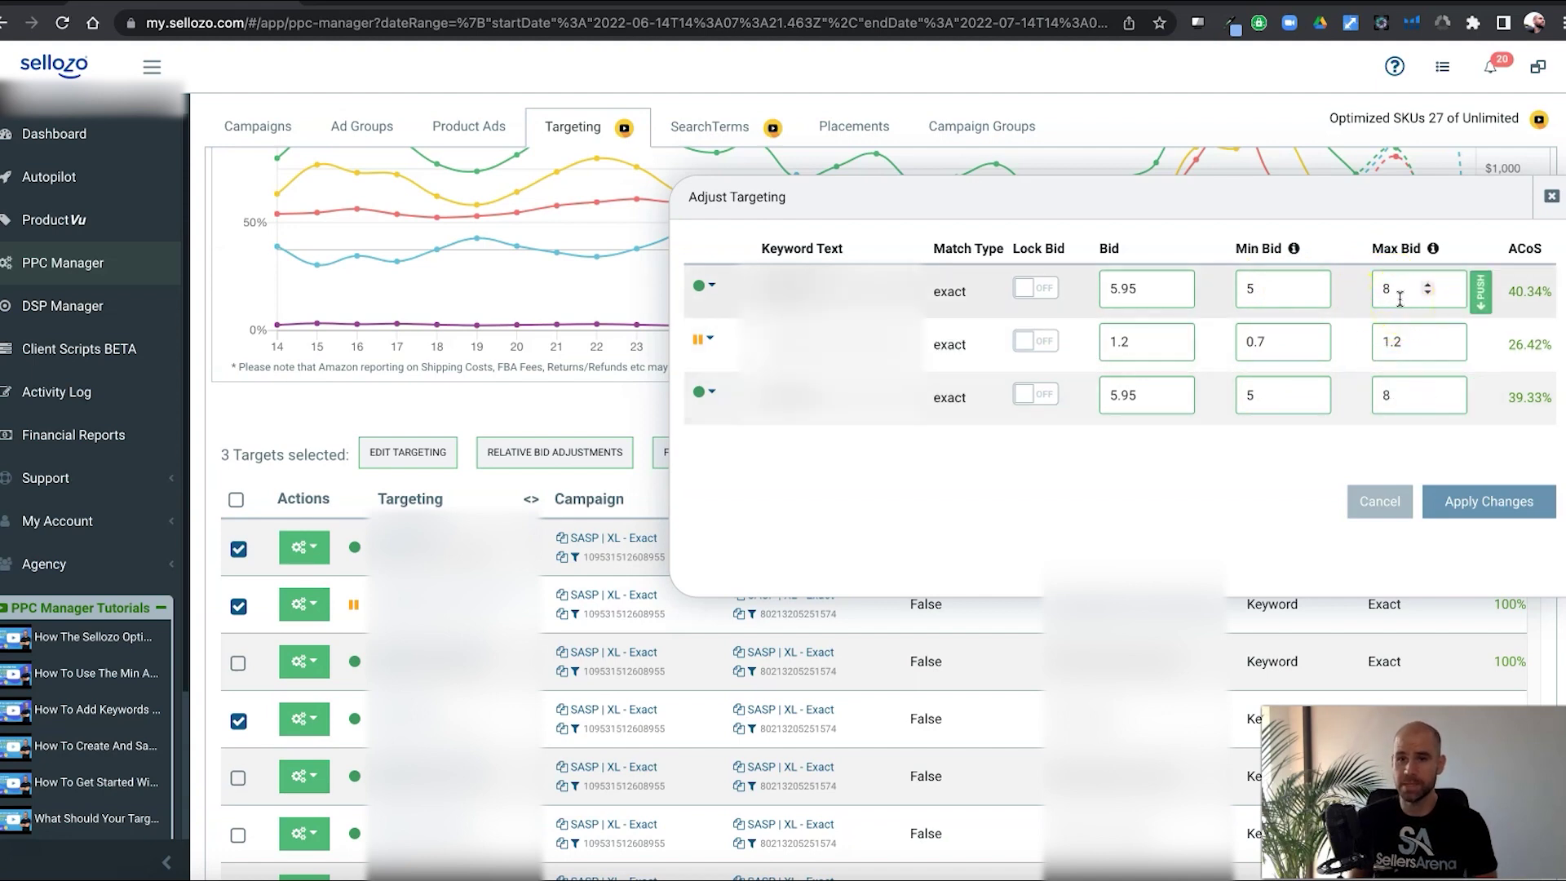
pyautogui.click(1408, 287)
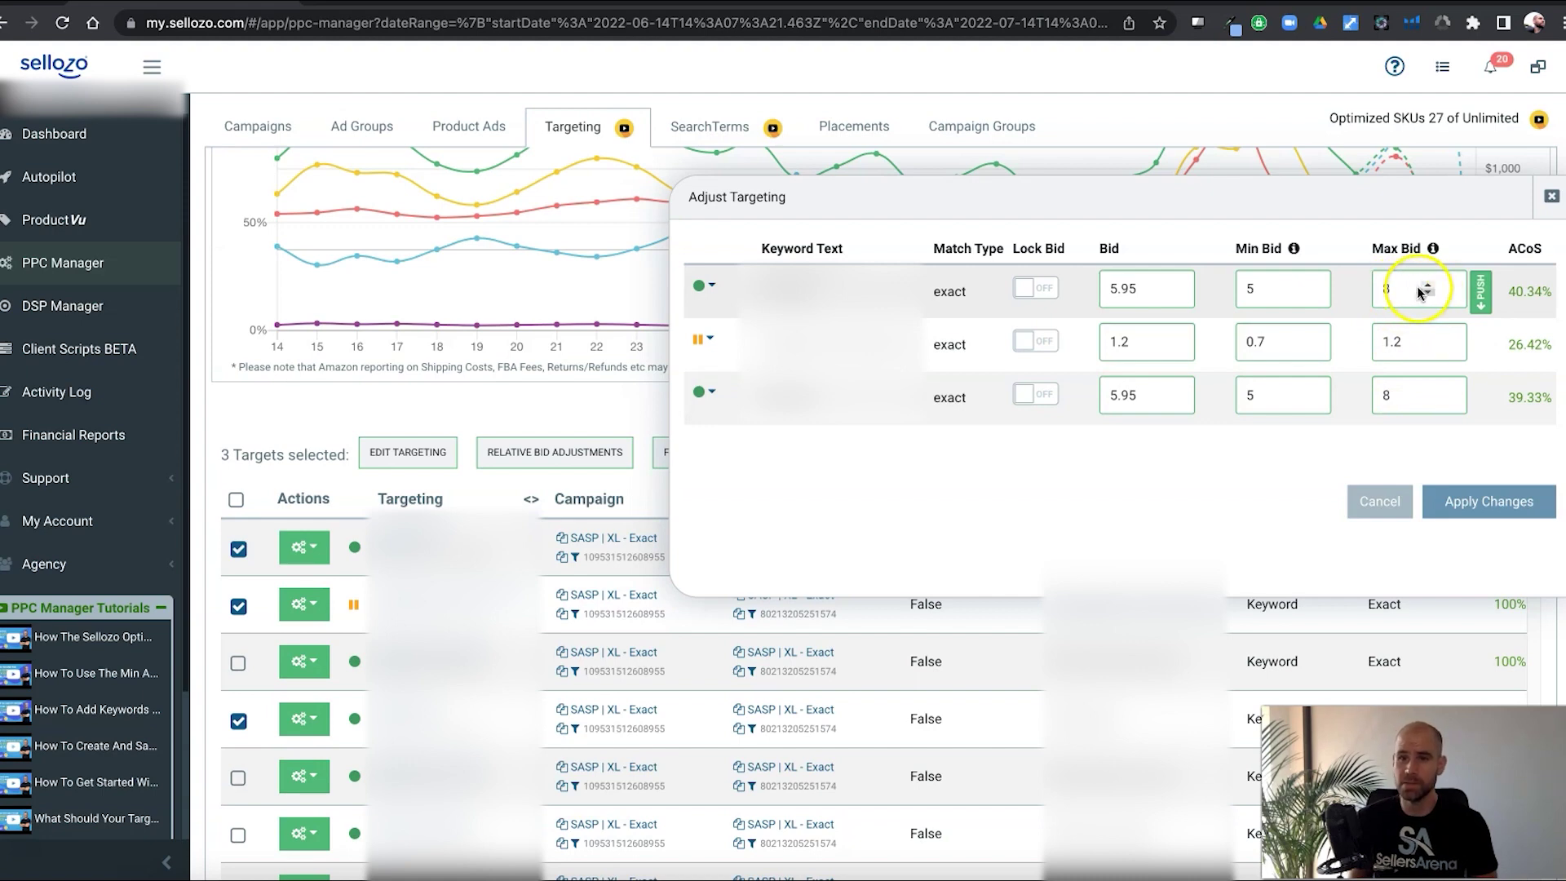
pyautogui.click(1481, 302)
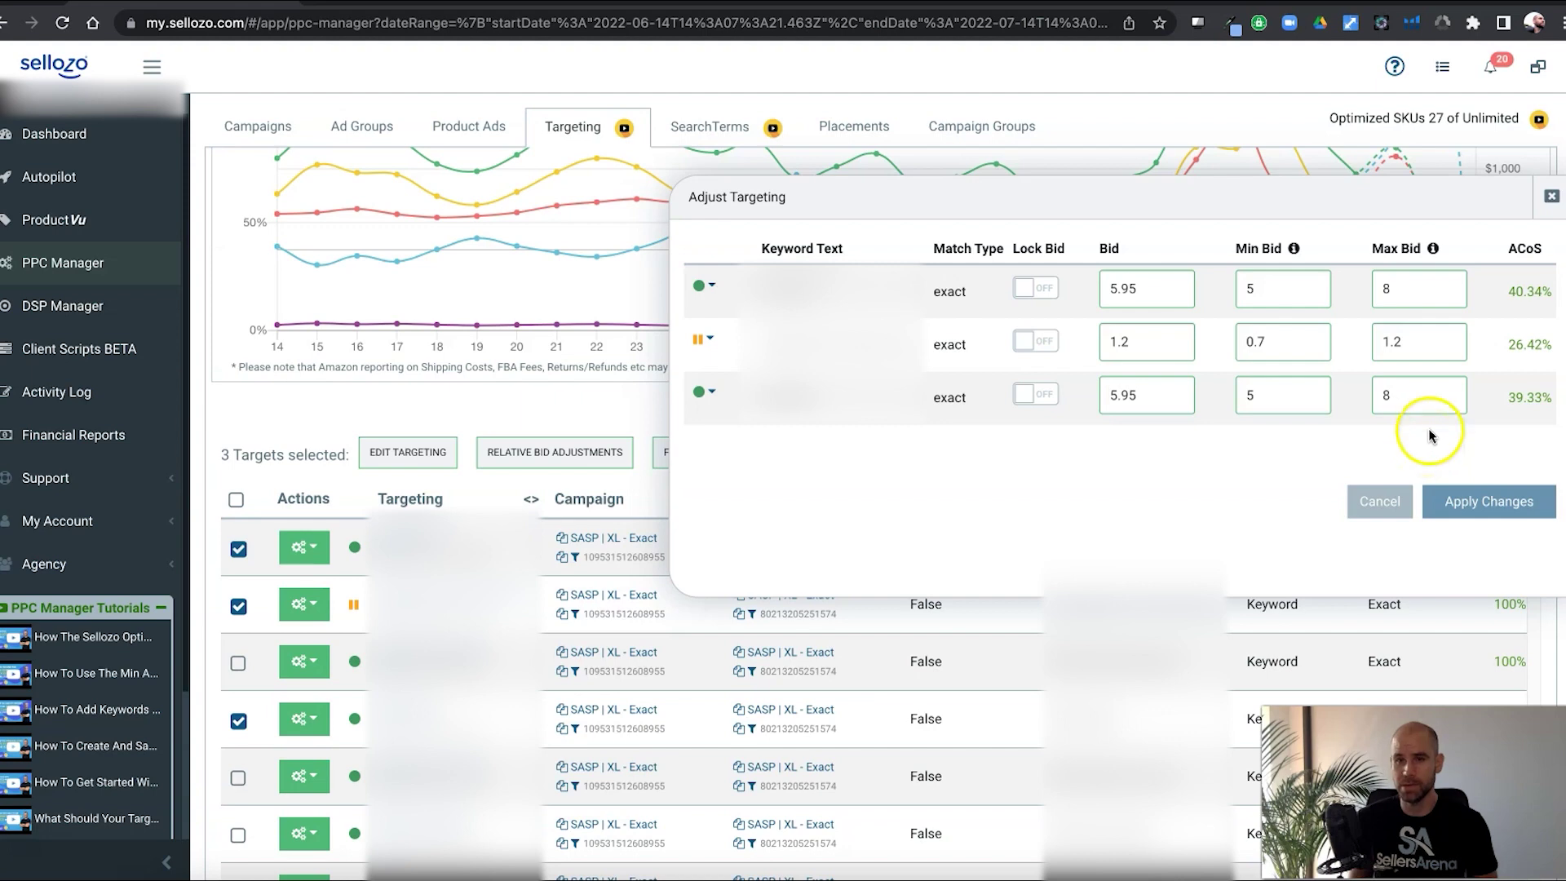
pyautogui.moveTo(1431, 390)
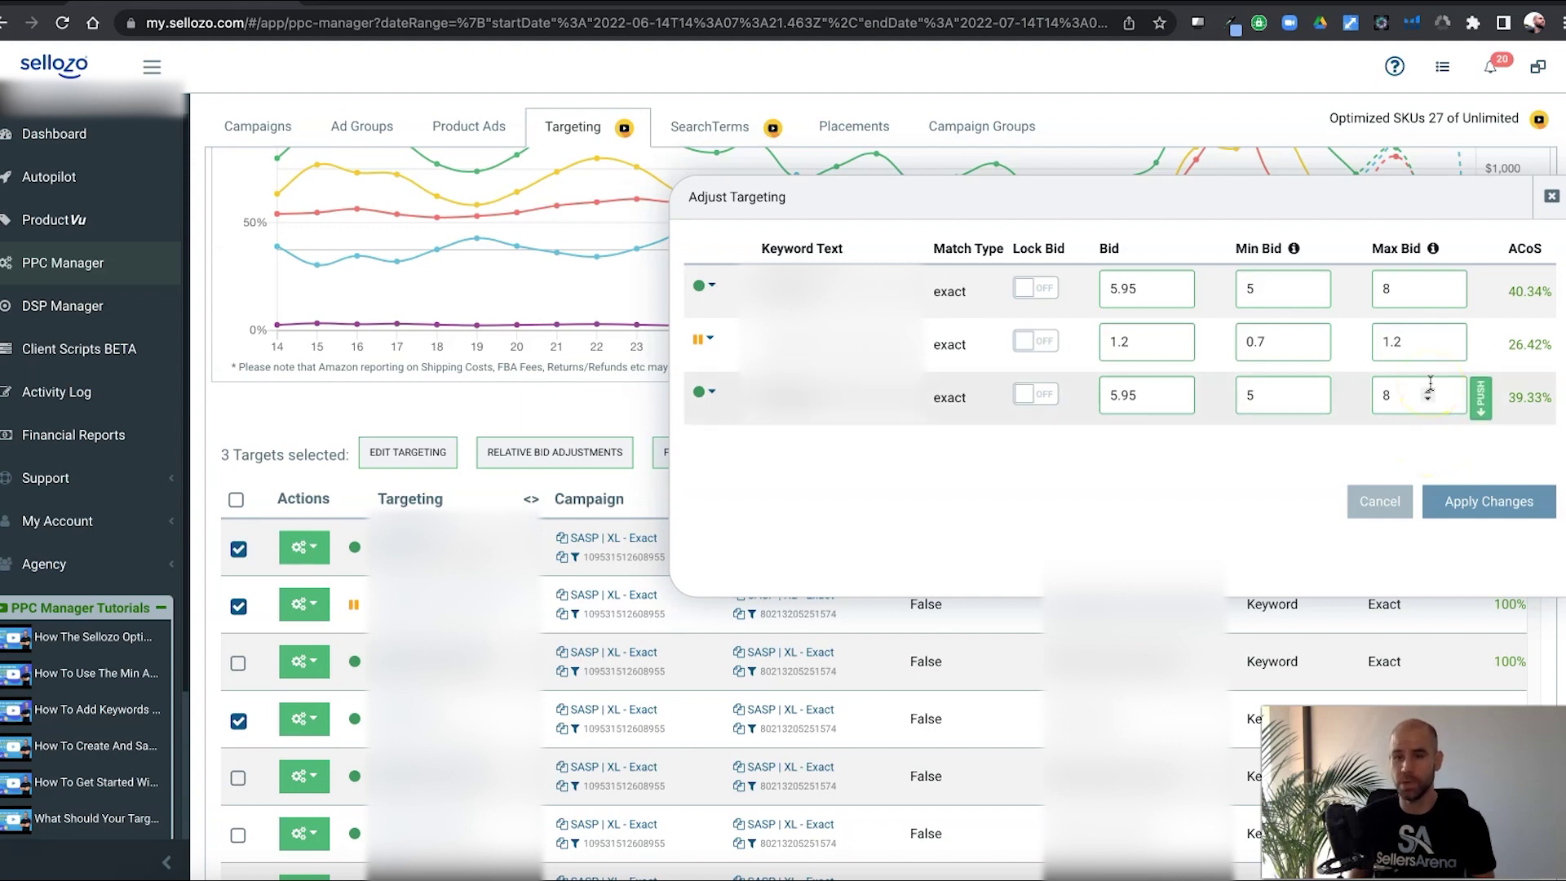
pyautogui.click(1396, 293)
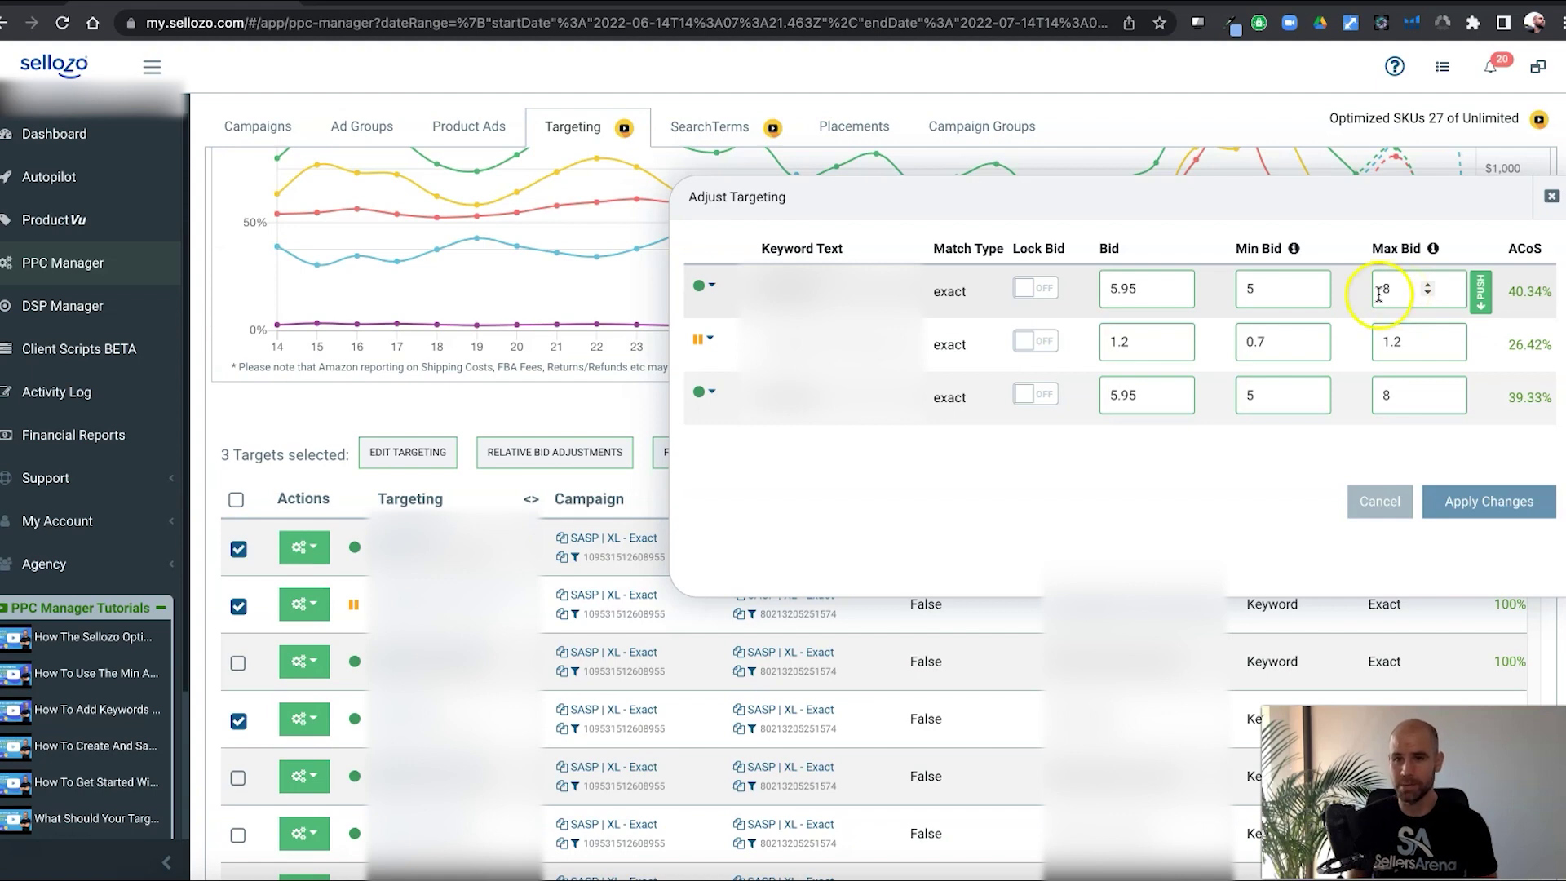
pyautogui.click(1406, 347)
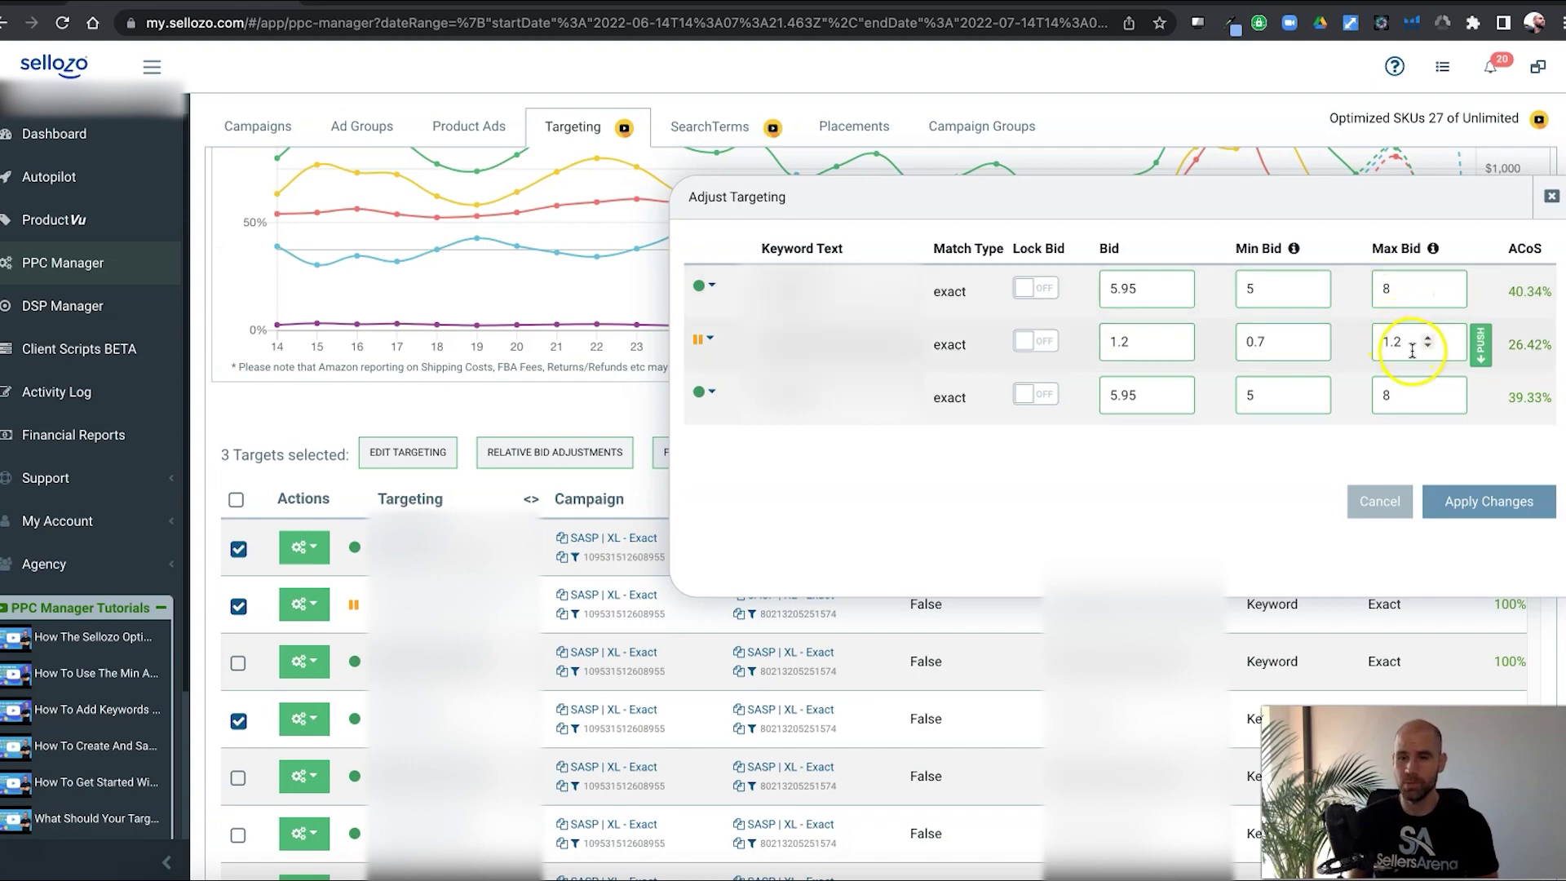